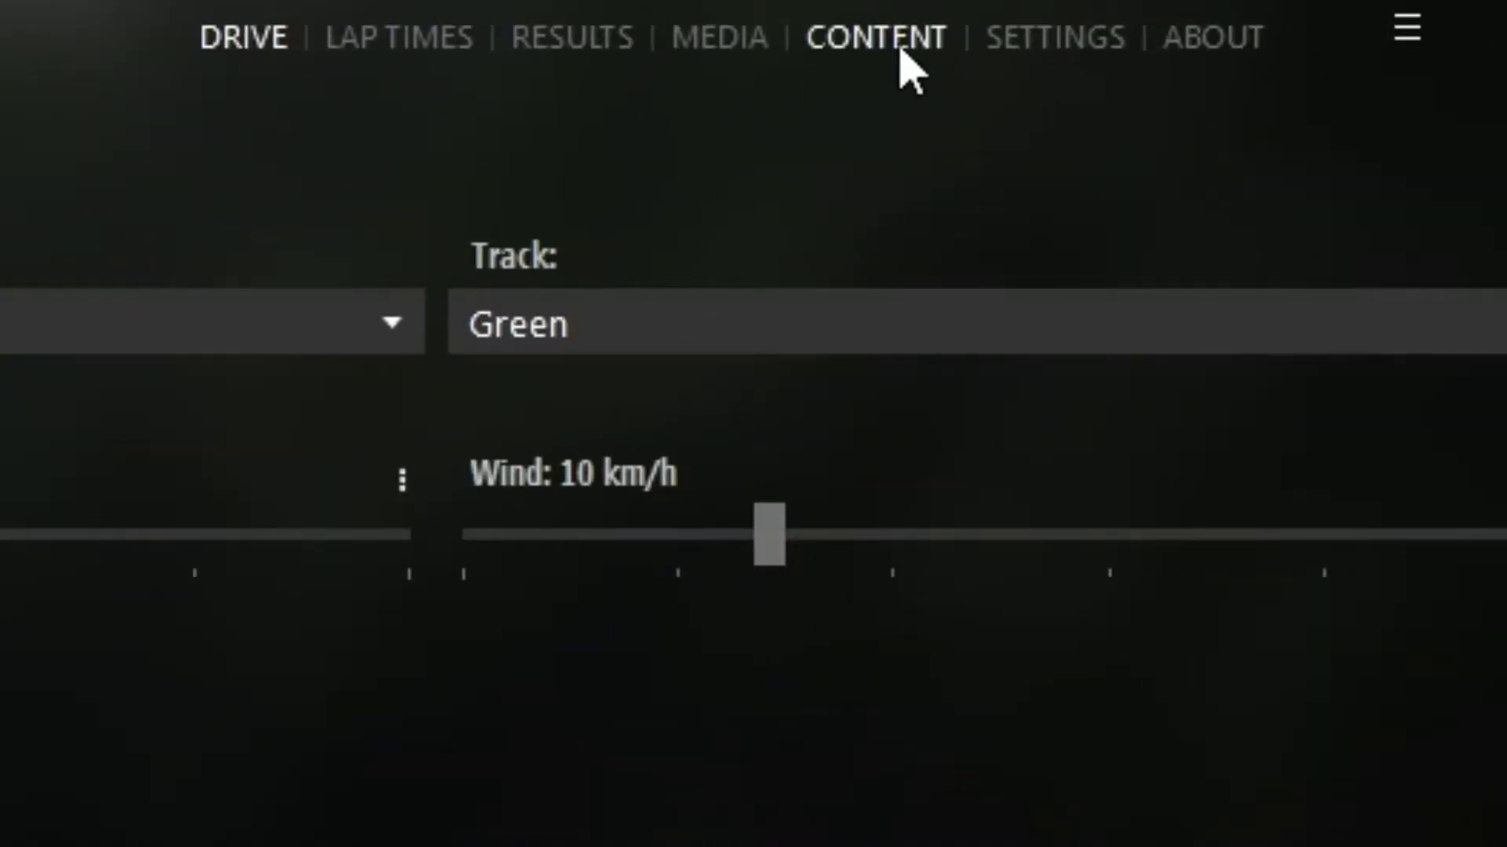
Step: Open the car in CM Showroom, orbit it, and select FNA2020_BODY to view its textures
left_click(901, 50)
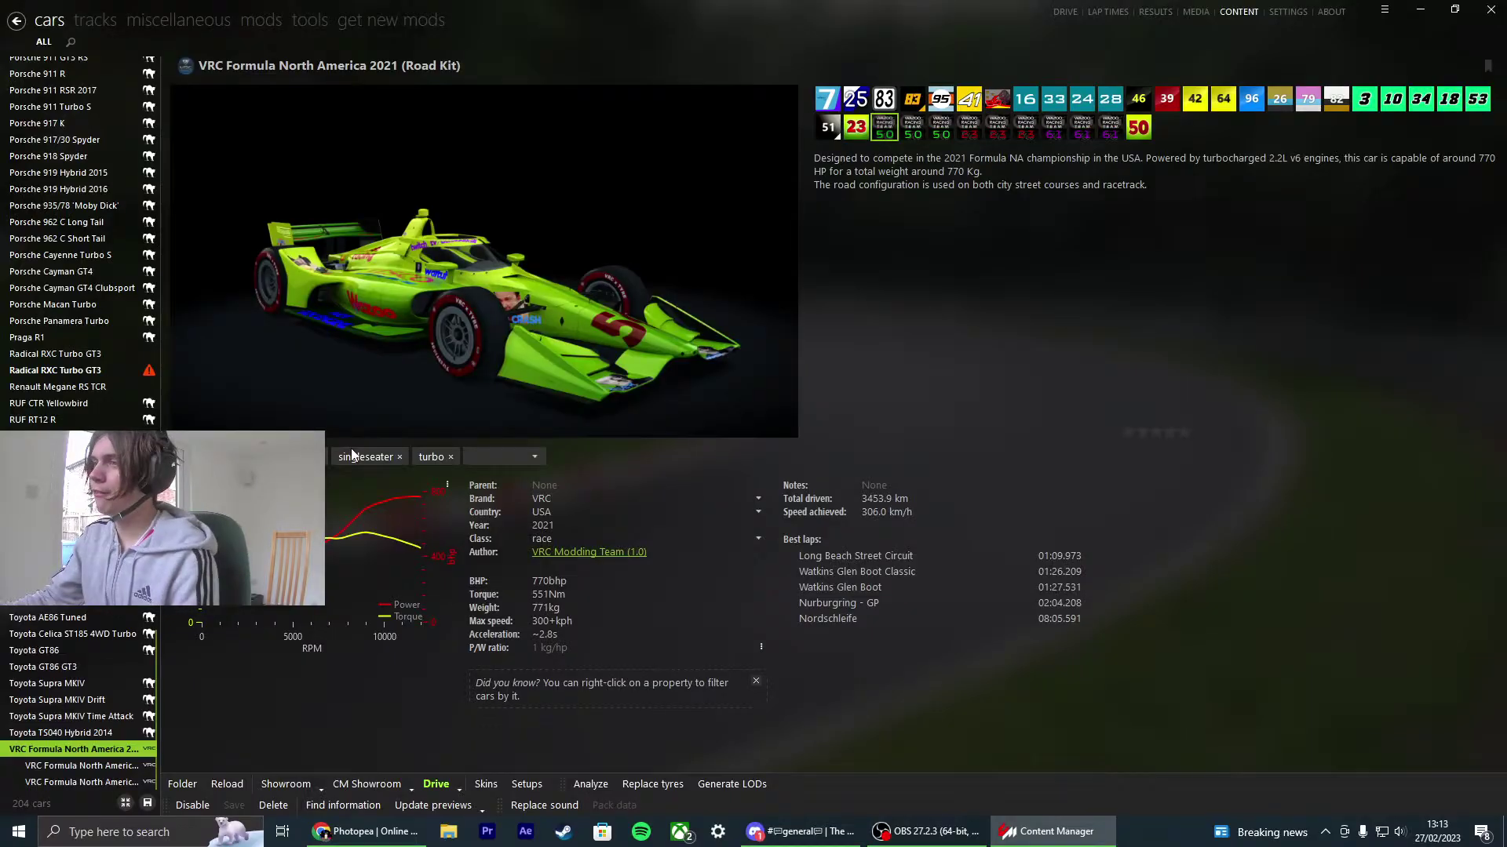
mouse_move(97, 757)
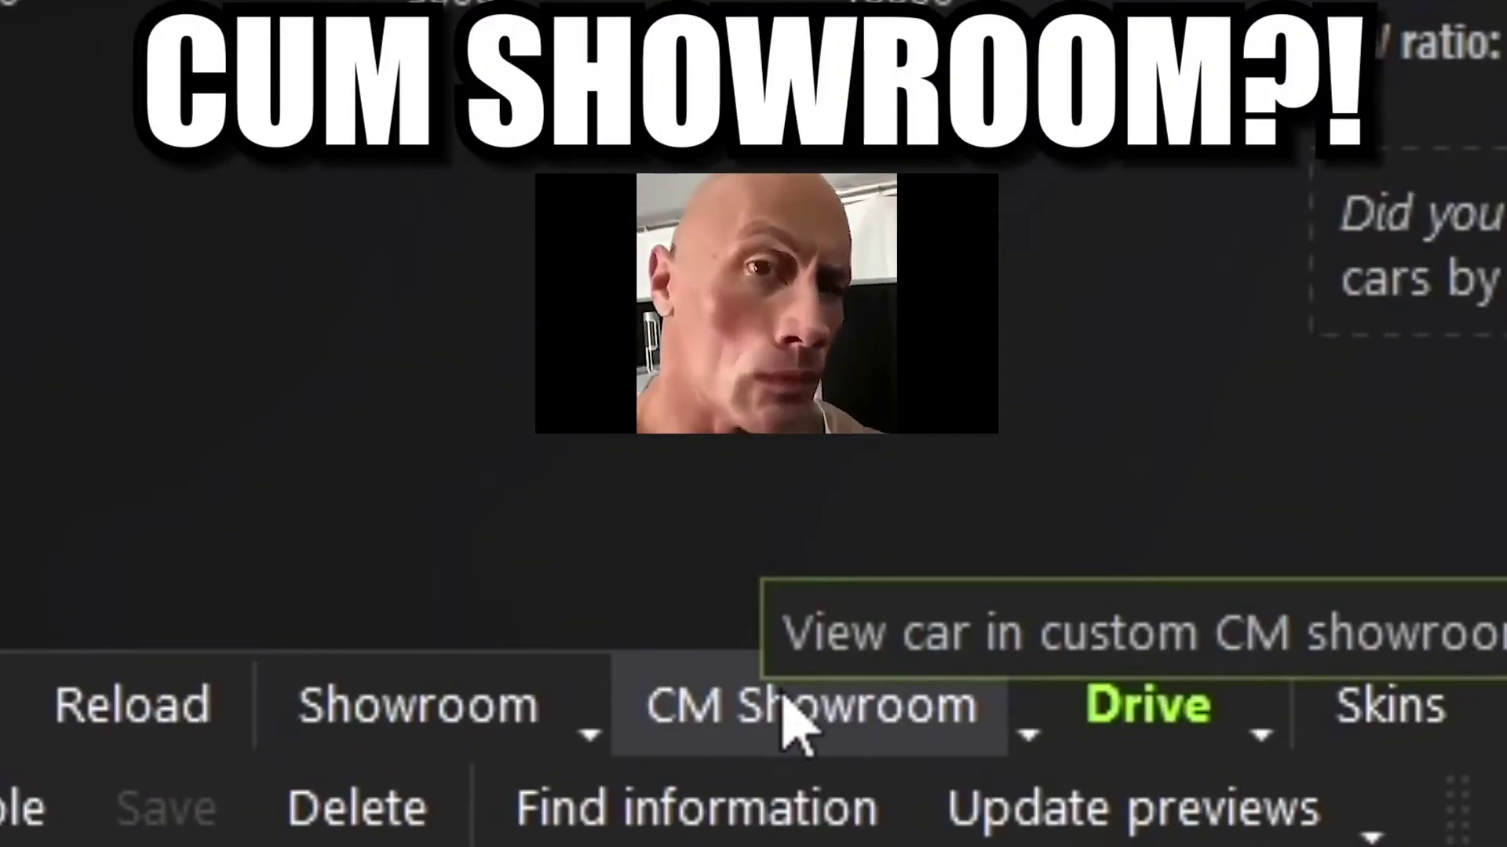
left_click(365, 786)
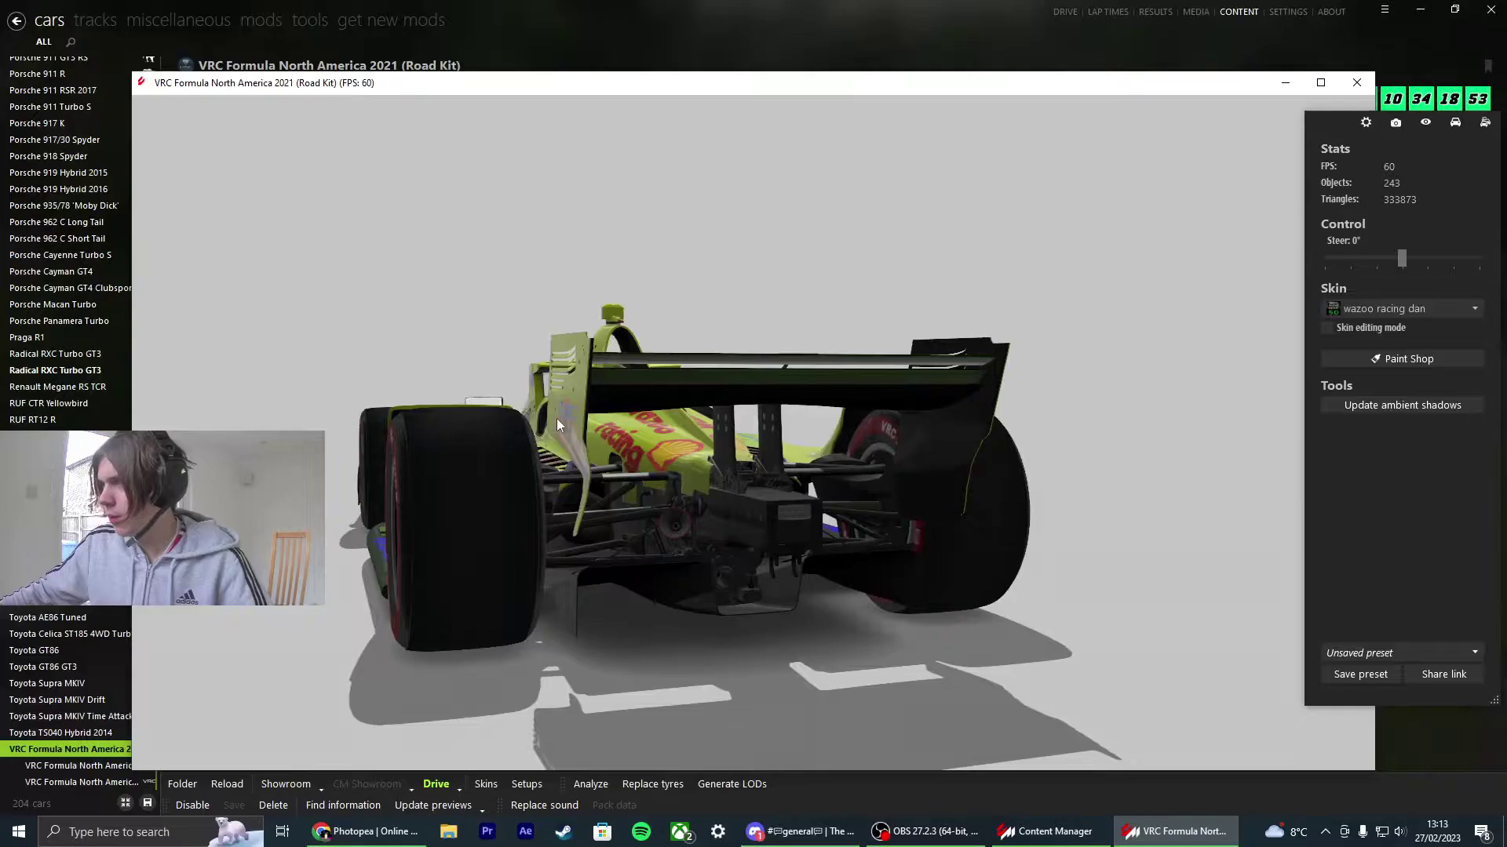
left_click_drag(557, 425, 980, 475)
left_click(981, 476)
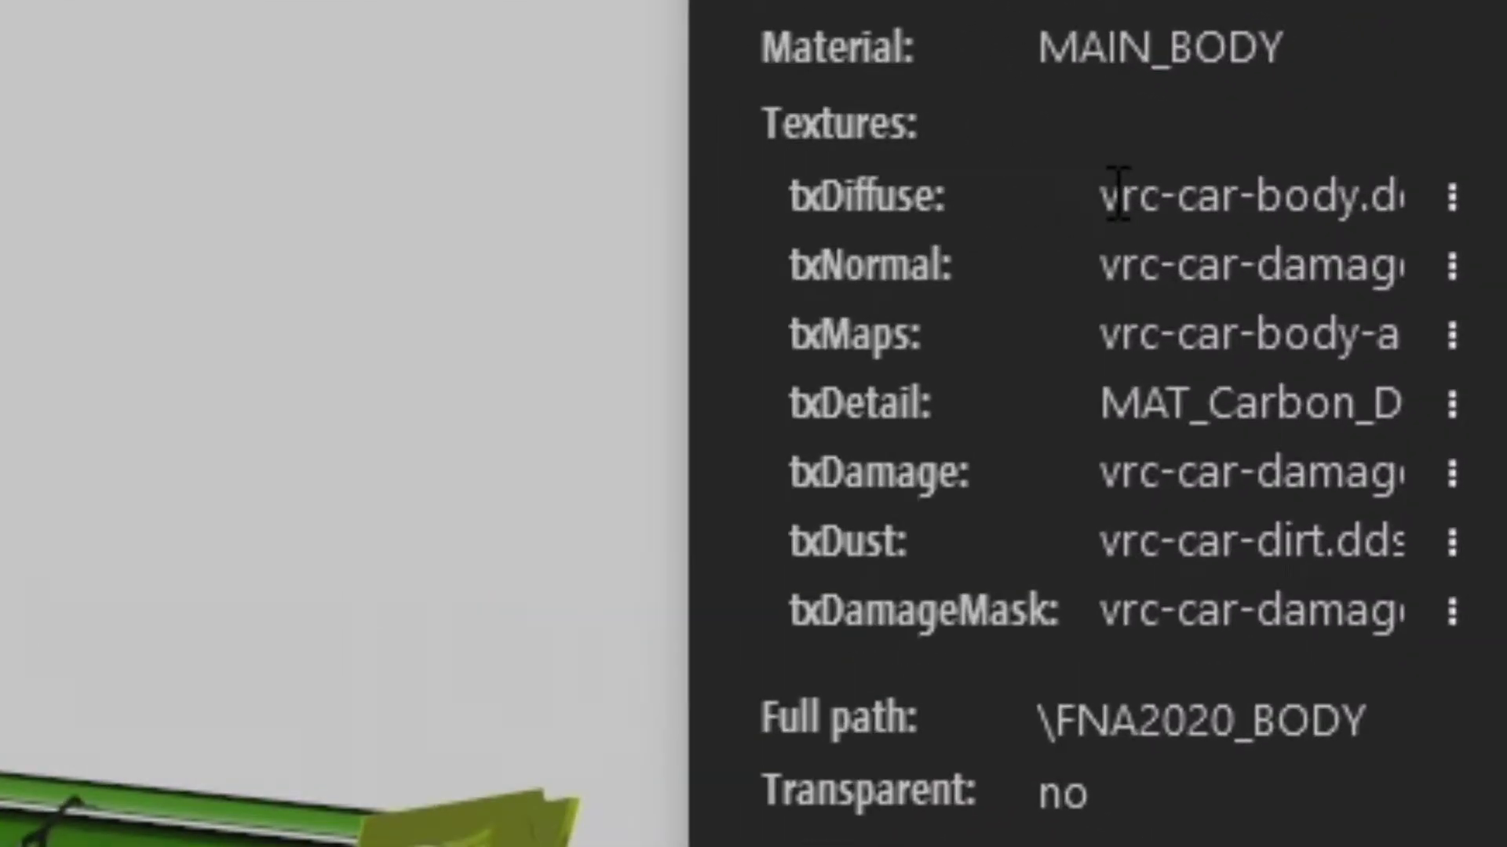
left_click_drag(1100, 205, 1451, 208)
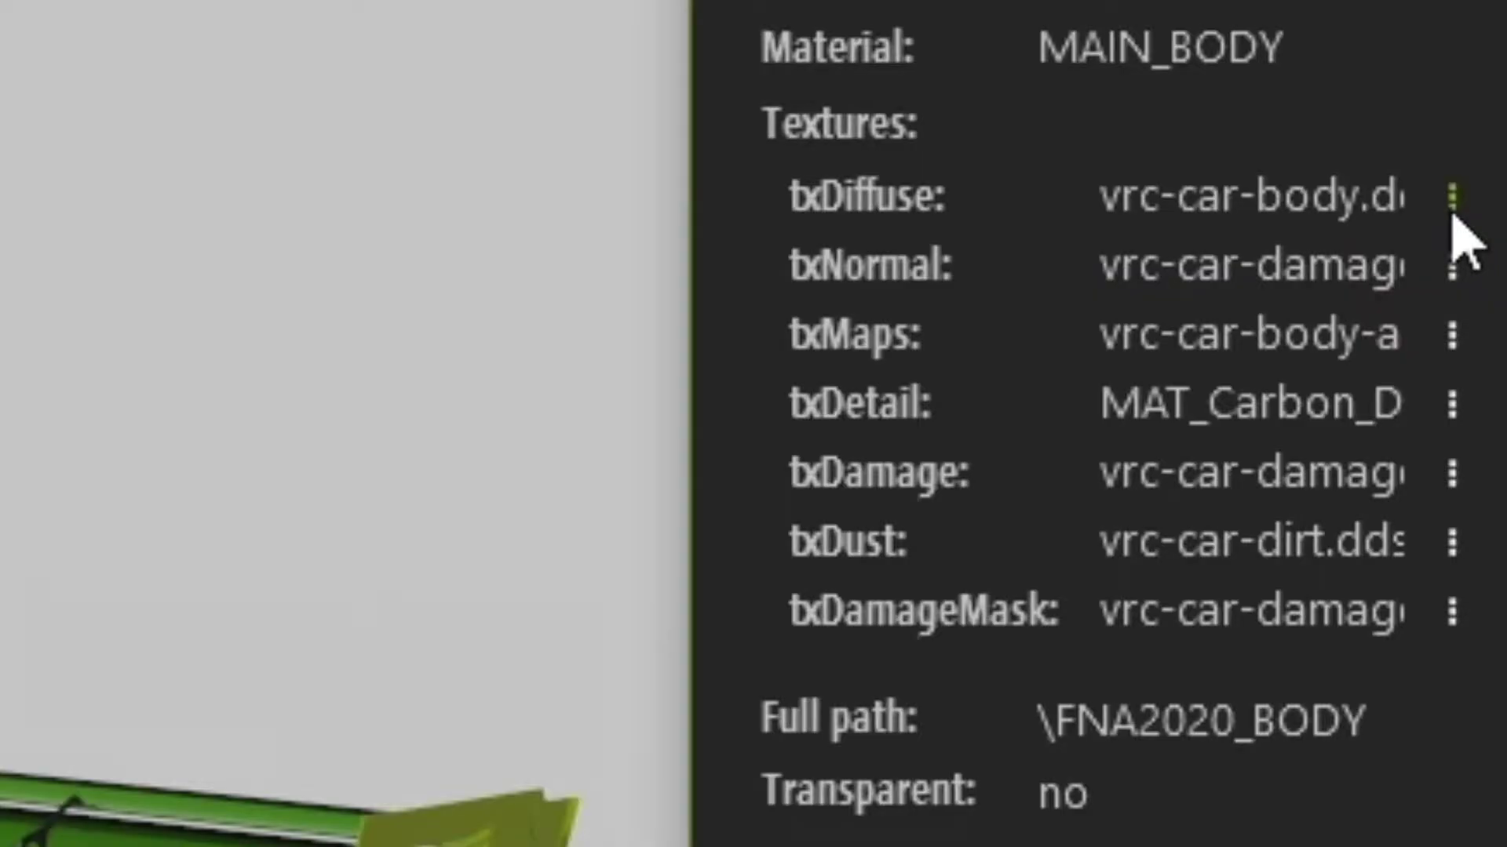
Step: Generate a 2048×2048 AO map from vrc-car-body's diffuse texture and compare it with the original
left_click(1452, 212)
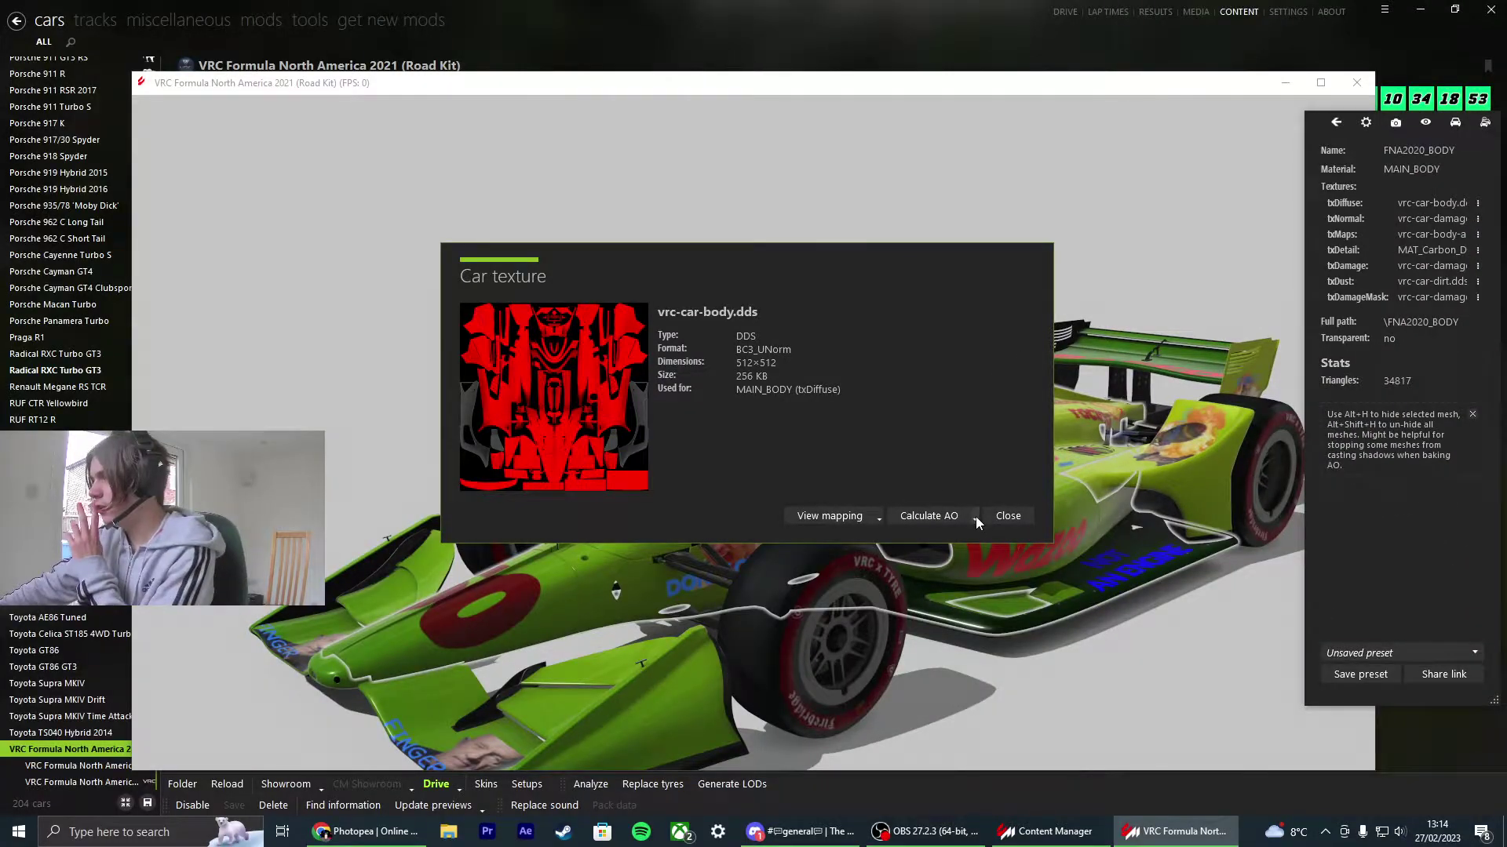
left_click(976, 518)
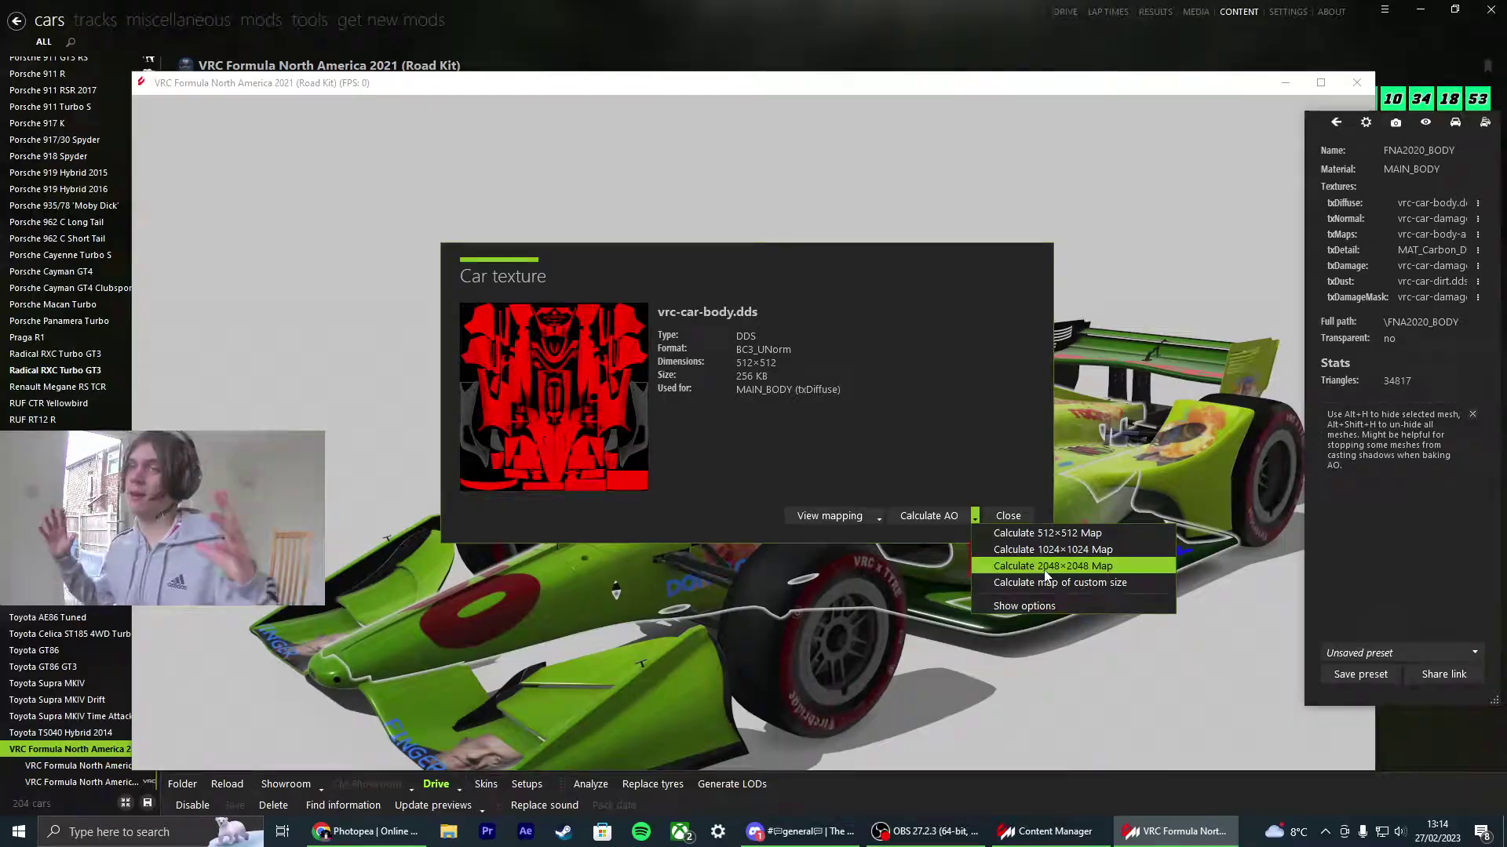
left_click(1044, 572)
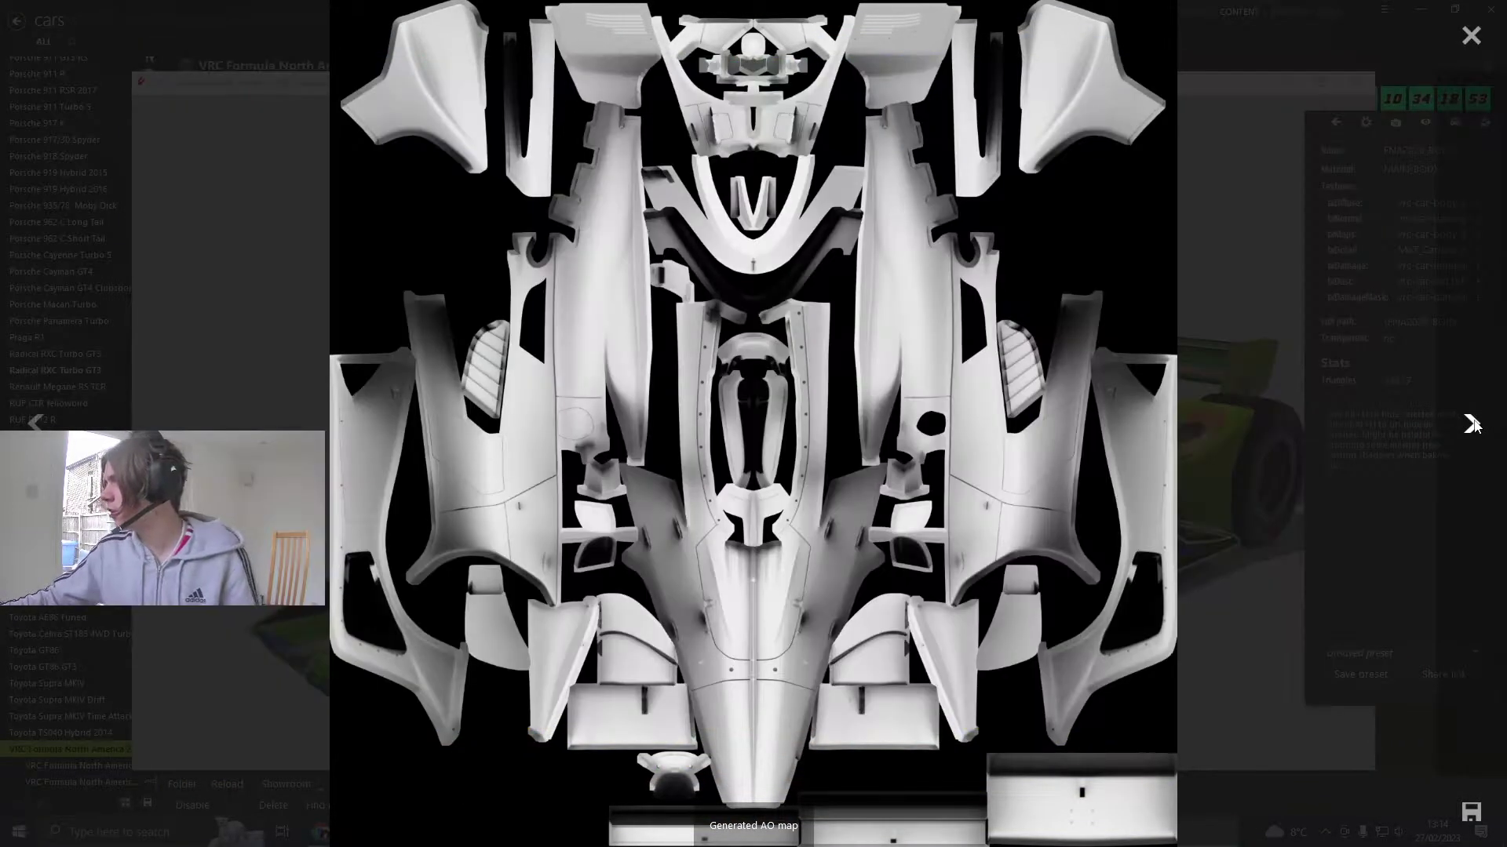
left_click(1471, 424)
left_click(1471, 423)
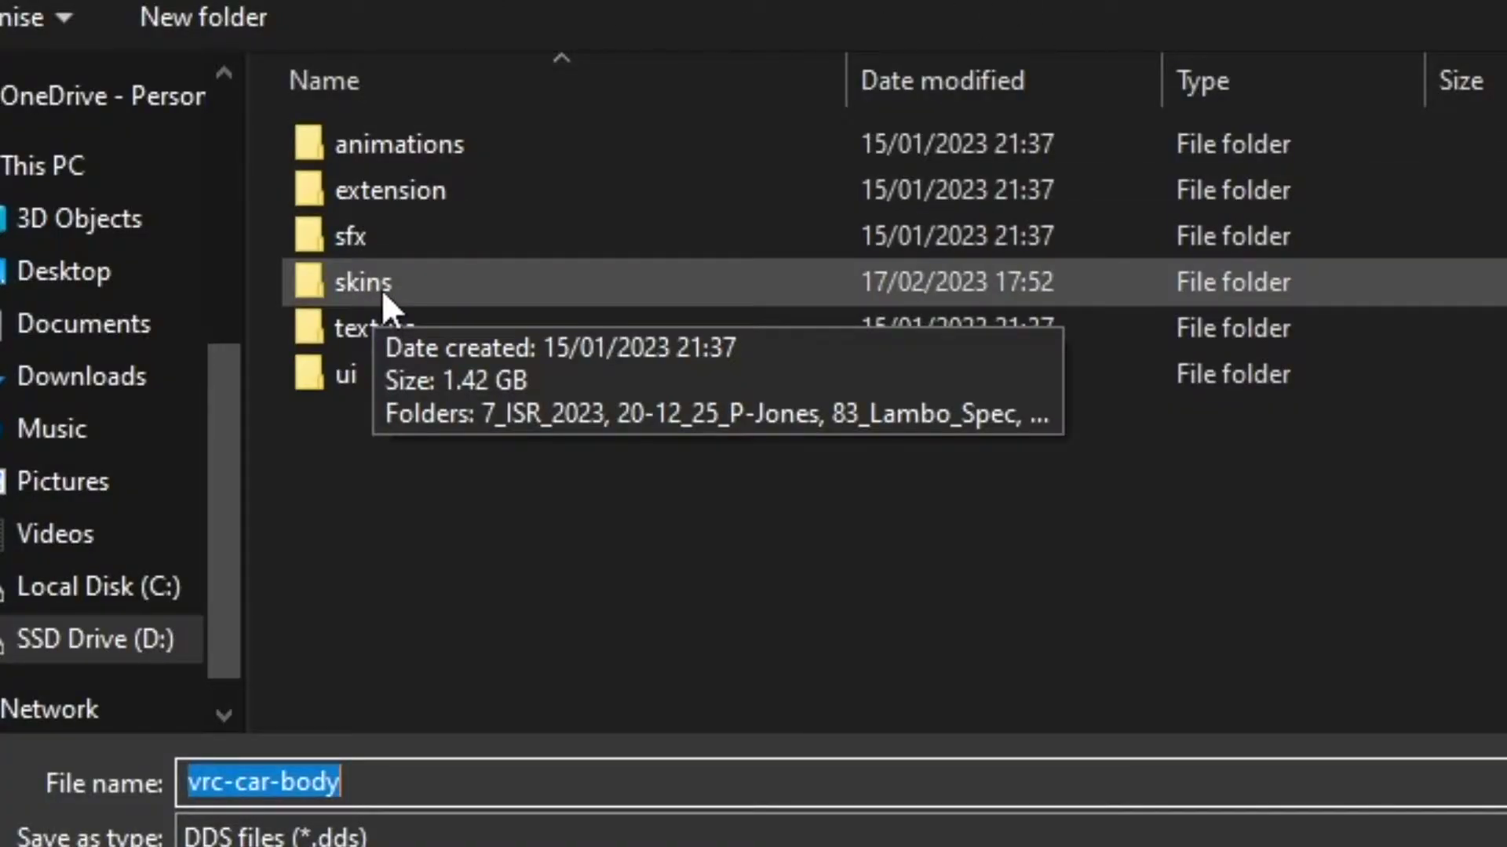
Step: Create a new folder named wazoo_racing_98_road inside the car's skins folder
left_click(407, 284)
scroll(912, 590, "down", 10)
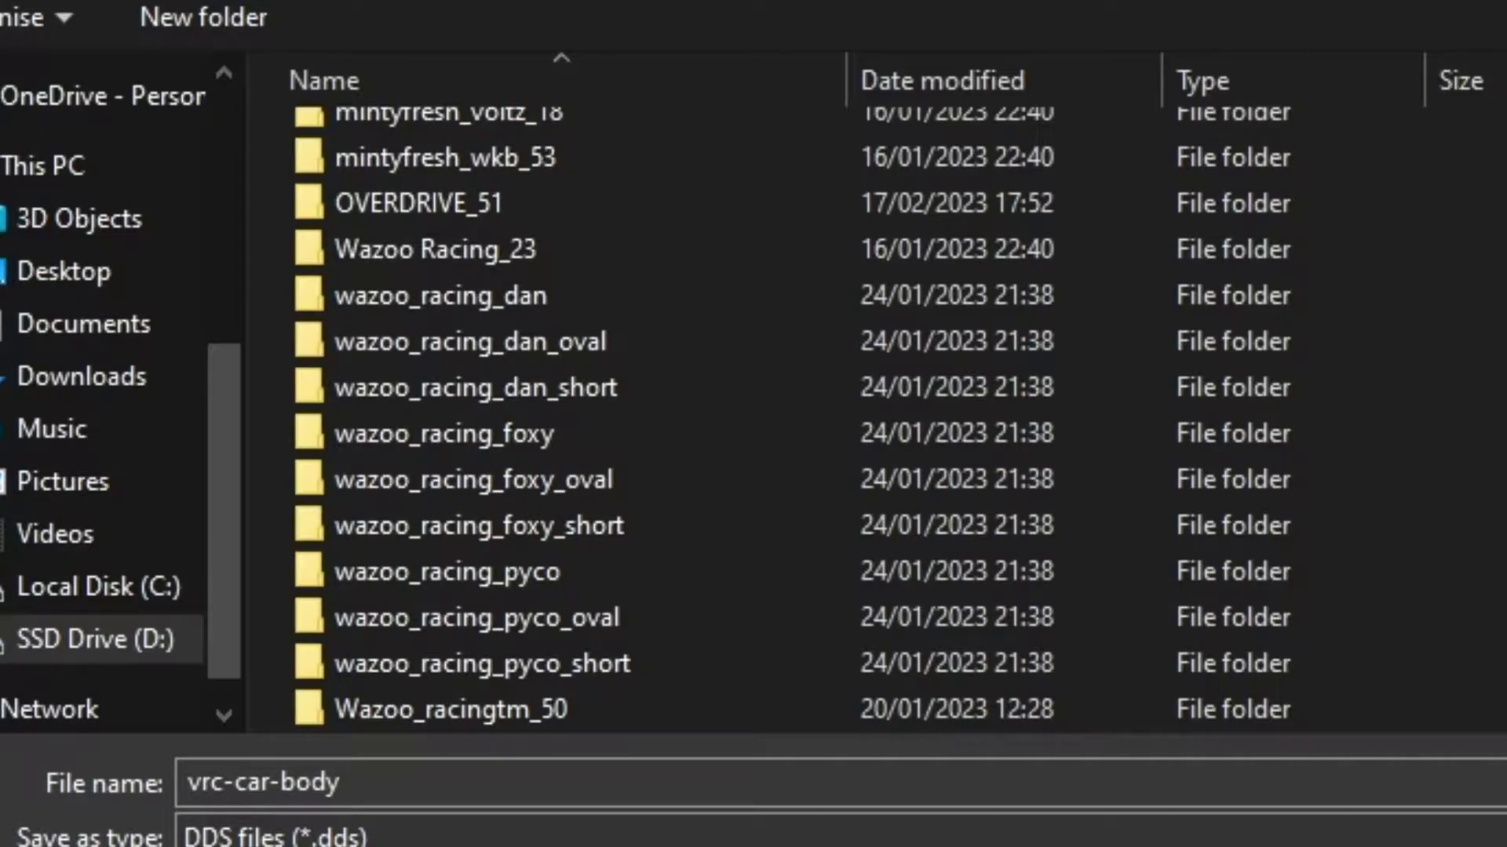
key("ctrl+shift+n")
type("wazp")
key("BackSpace")
type("oo_racing")
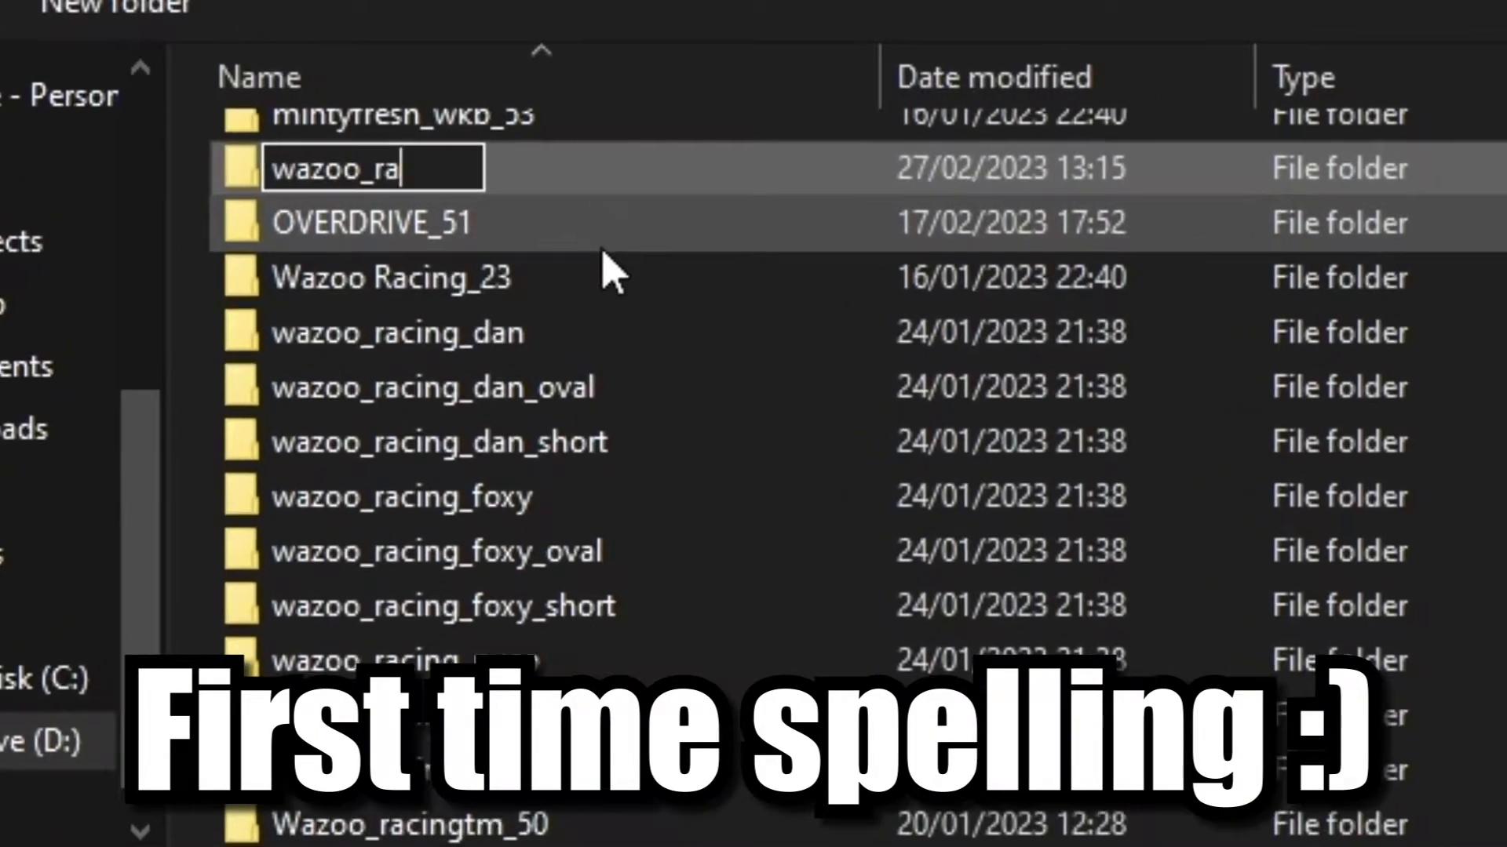
type("_98_road")
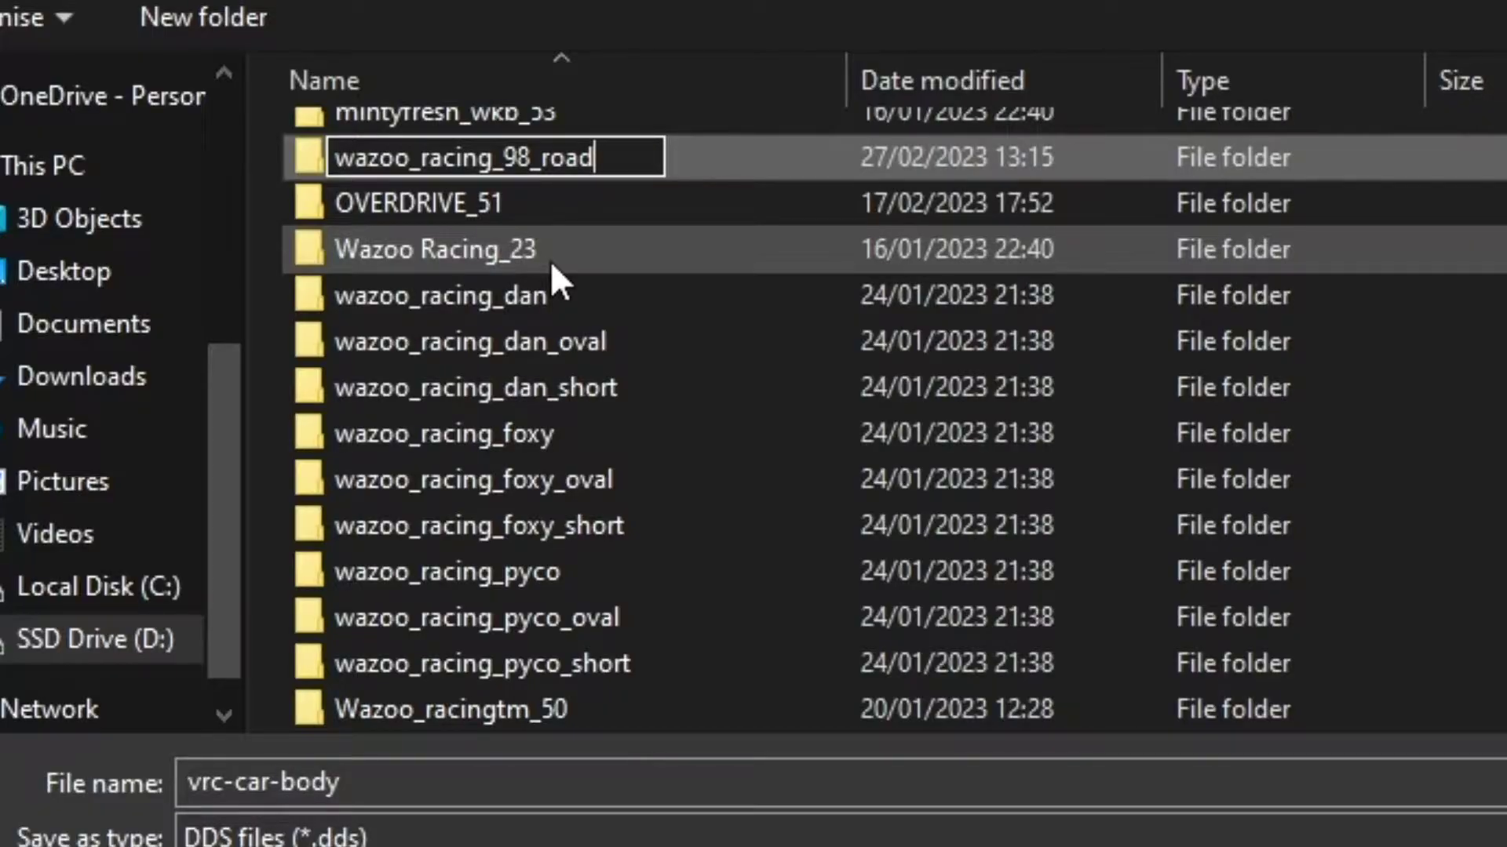
key("Return")
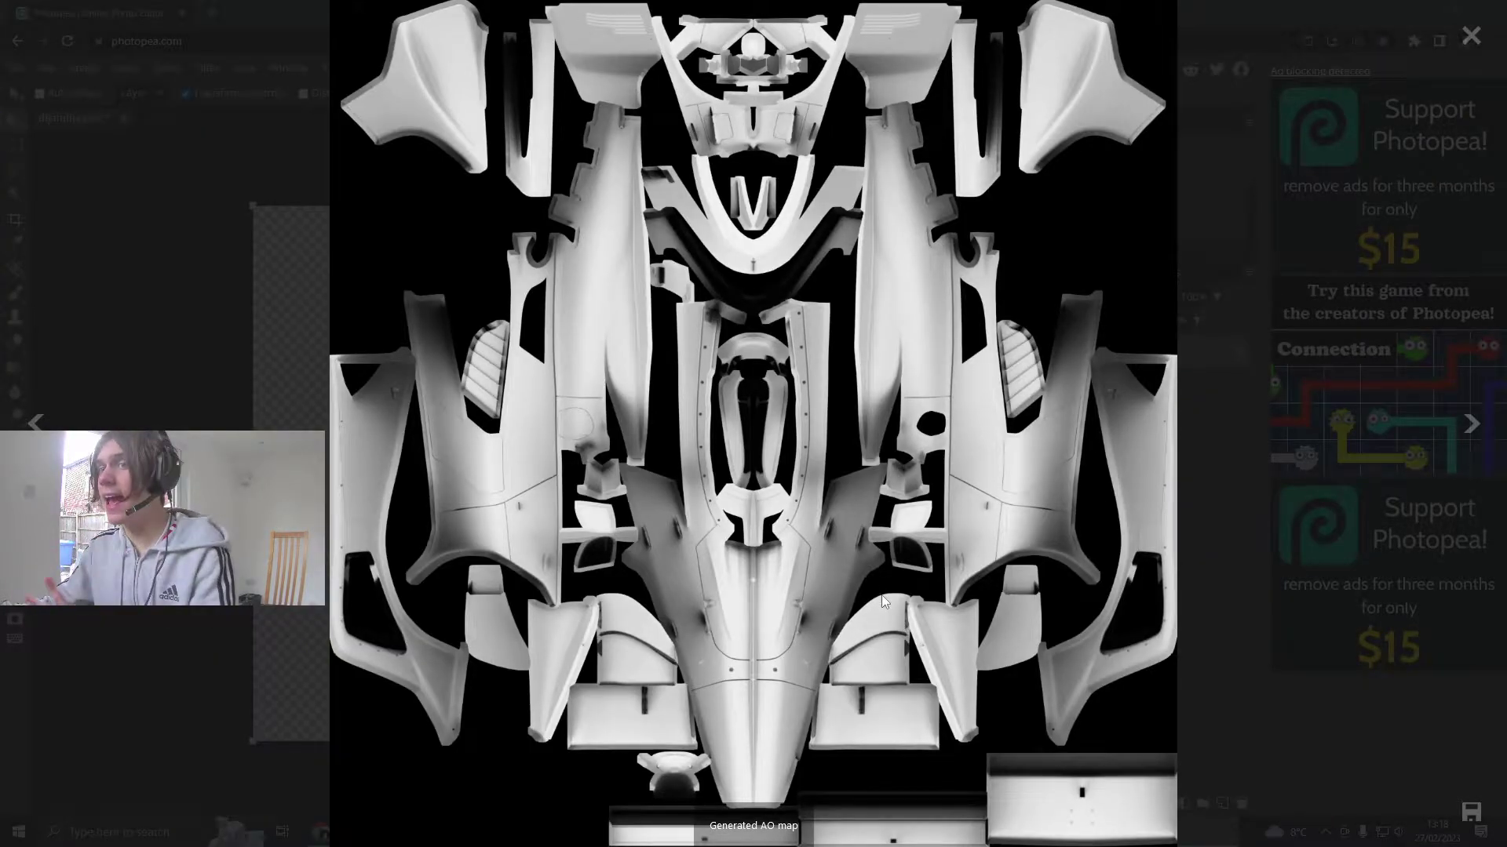
Step: Save the AO map into wazoo_racing_98_road with PNG as the file type
left_click(1470, 811)
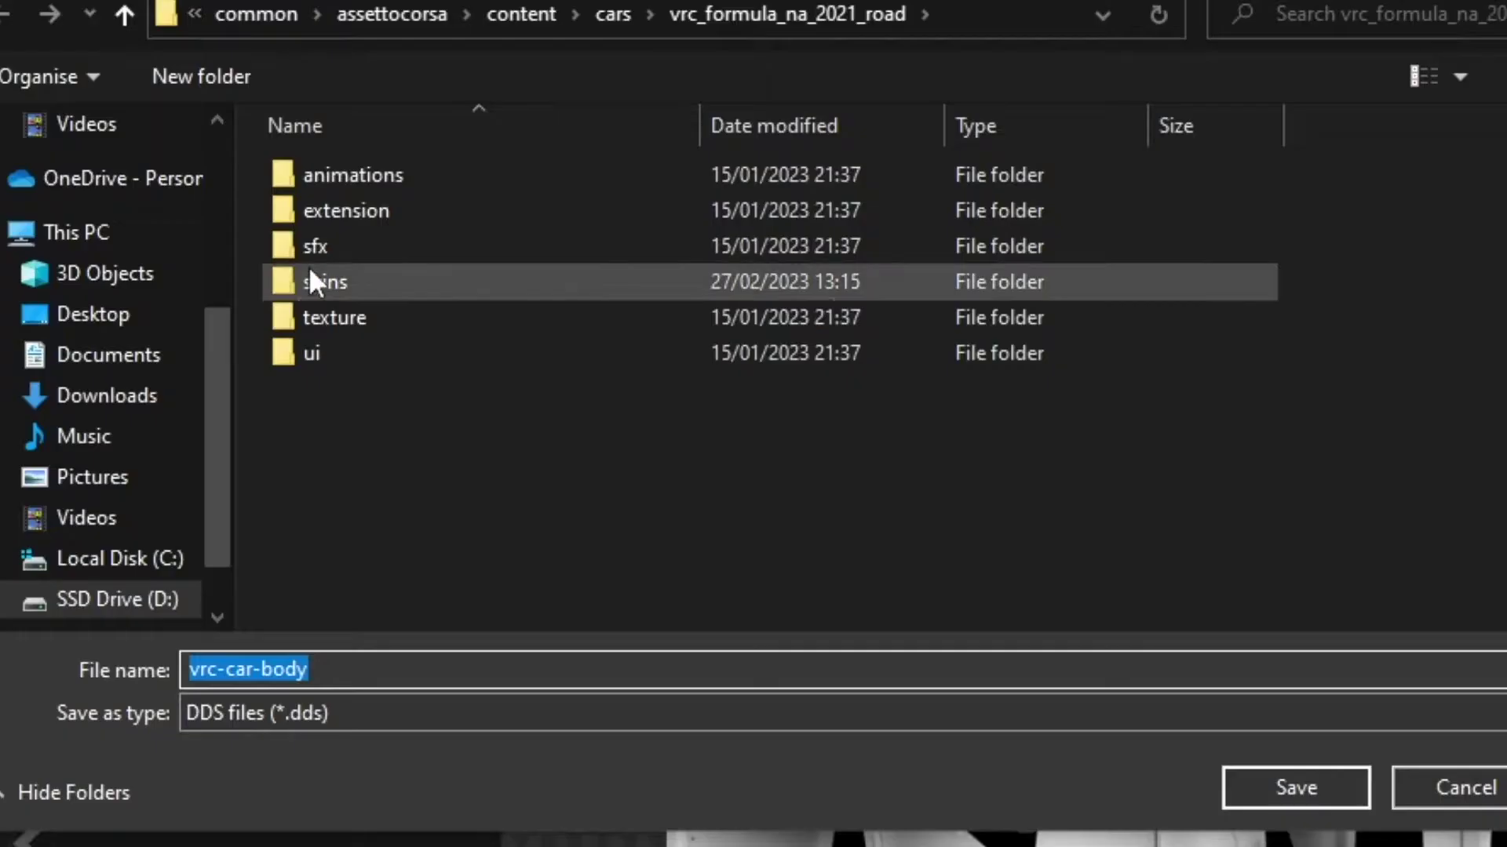
double_click(172, 167)
scroll(549, 471, "down", 15)
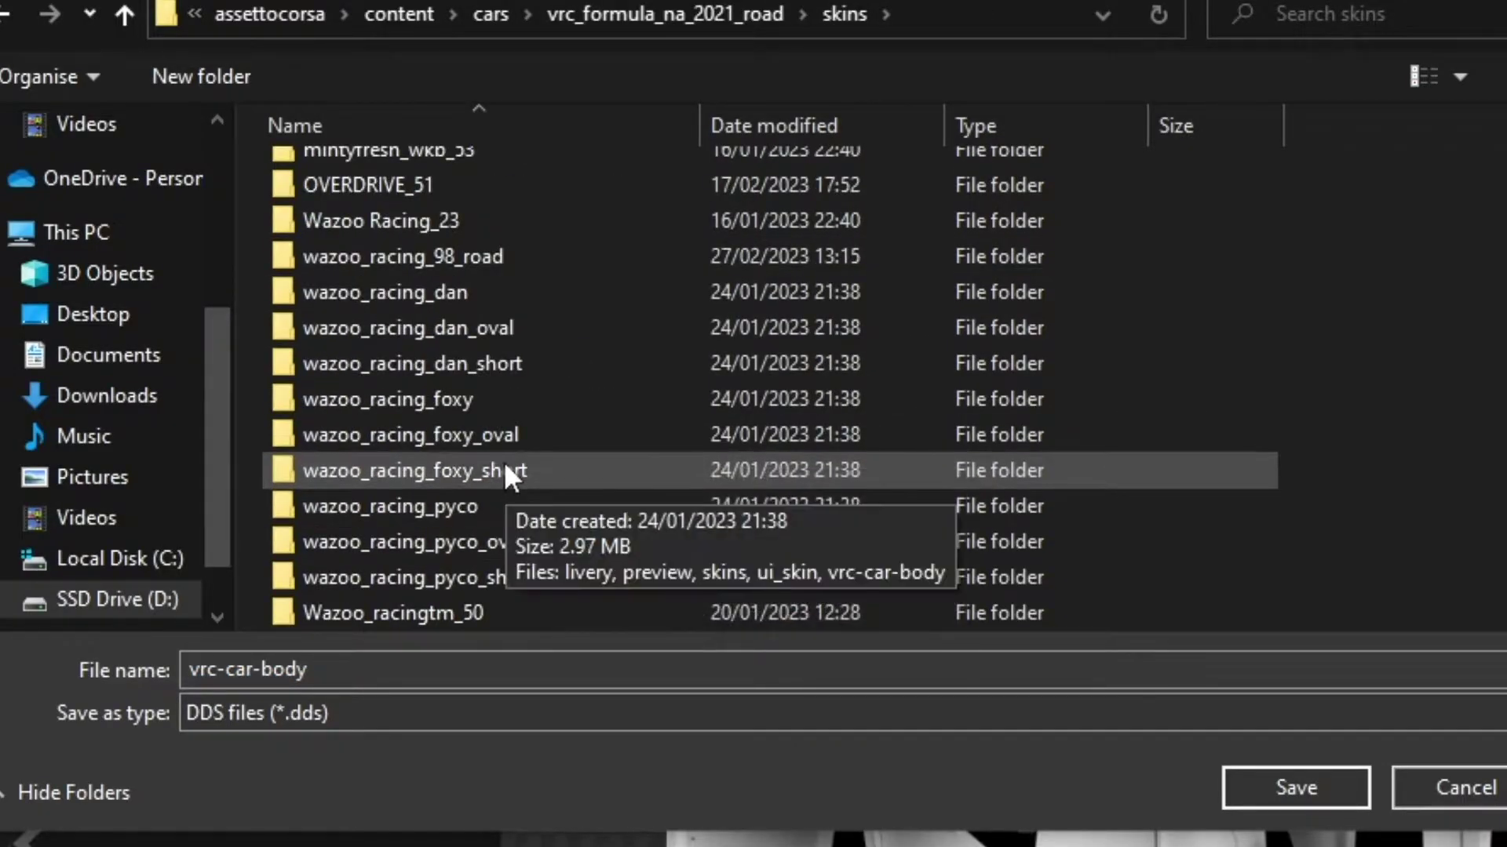
left_click(474, 255)
left_click(339, 710)
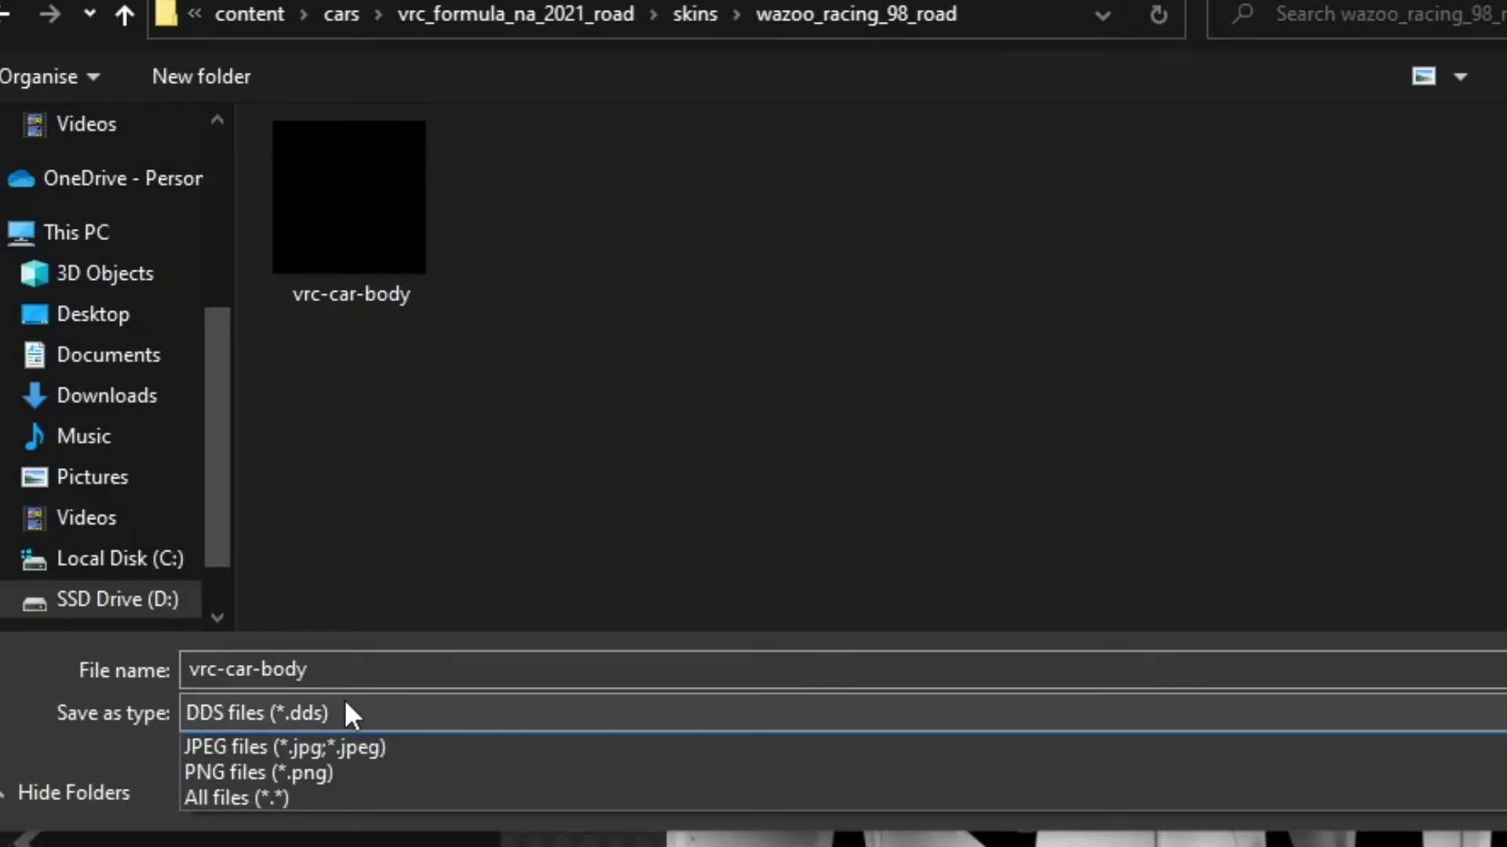
left_click(333, 799)
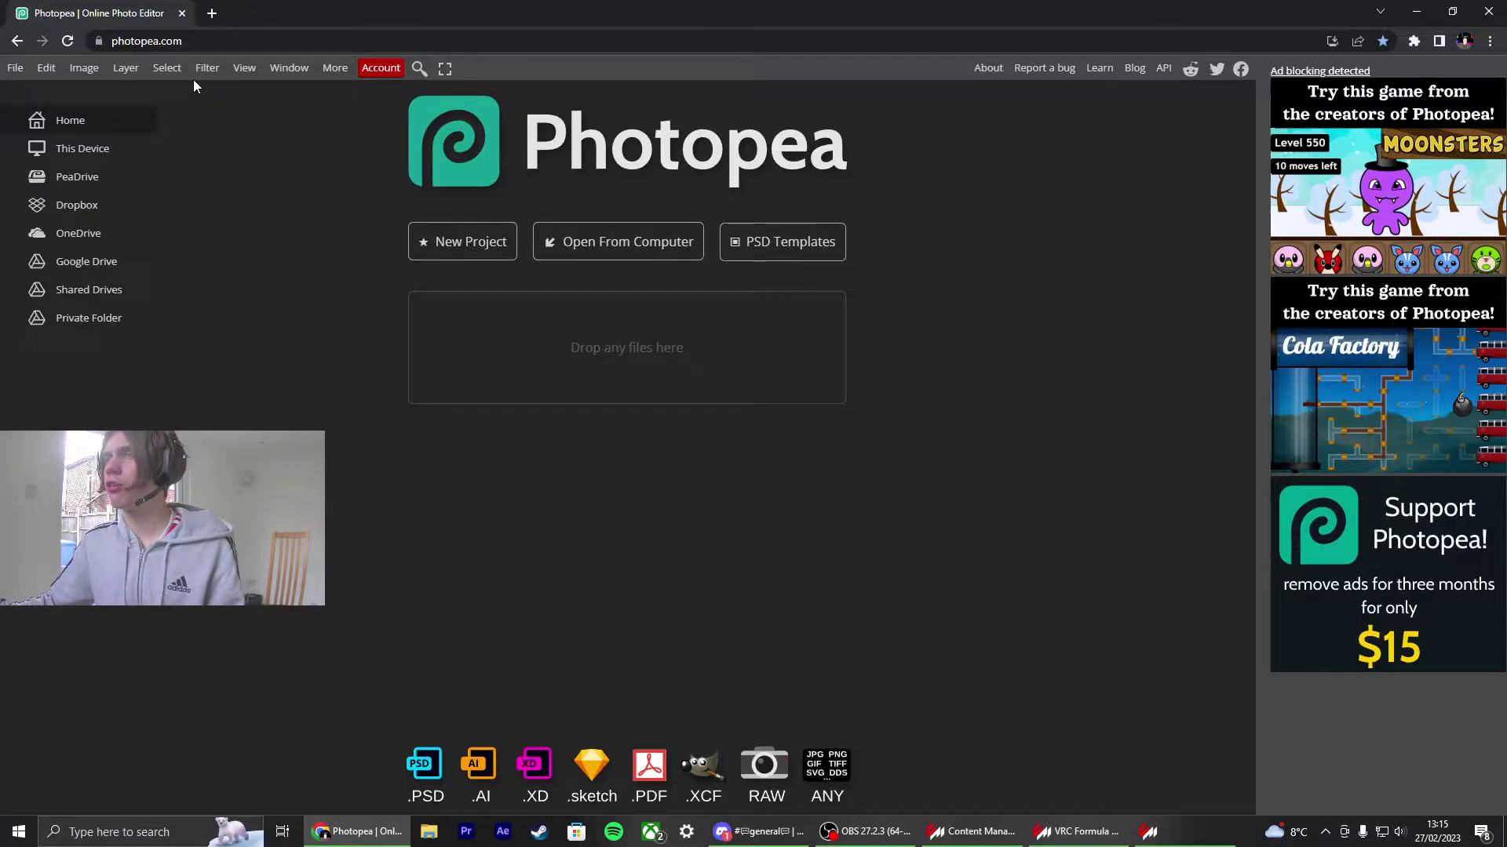
Step: Create a new 2048×2048 Photopea project and hide its white background layer
left_click(182, 40)
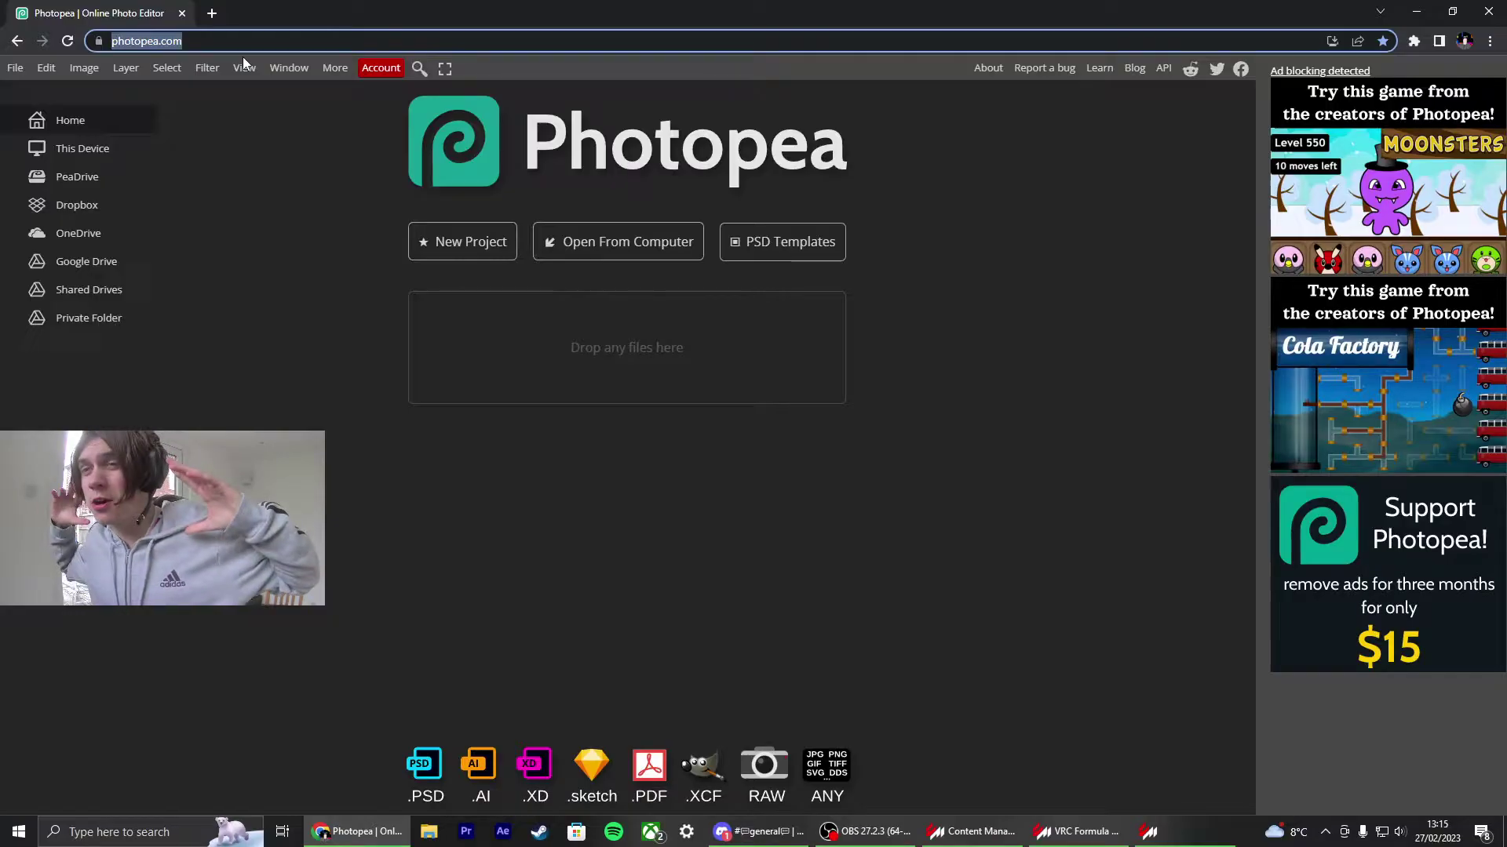
left_click(280, 352)
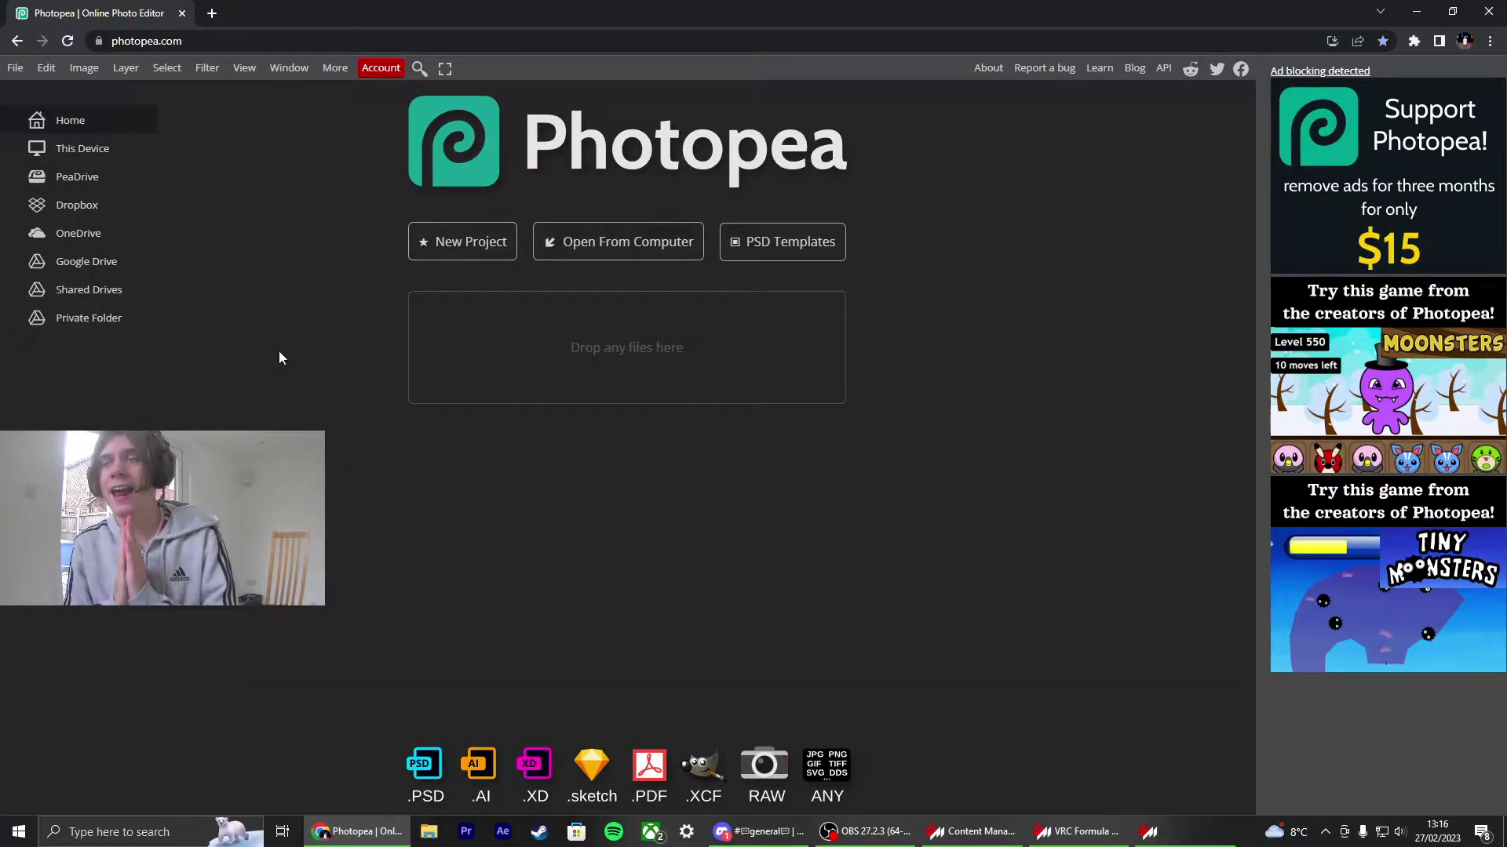
left_click(468, 242)
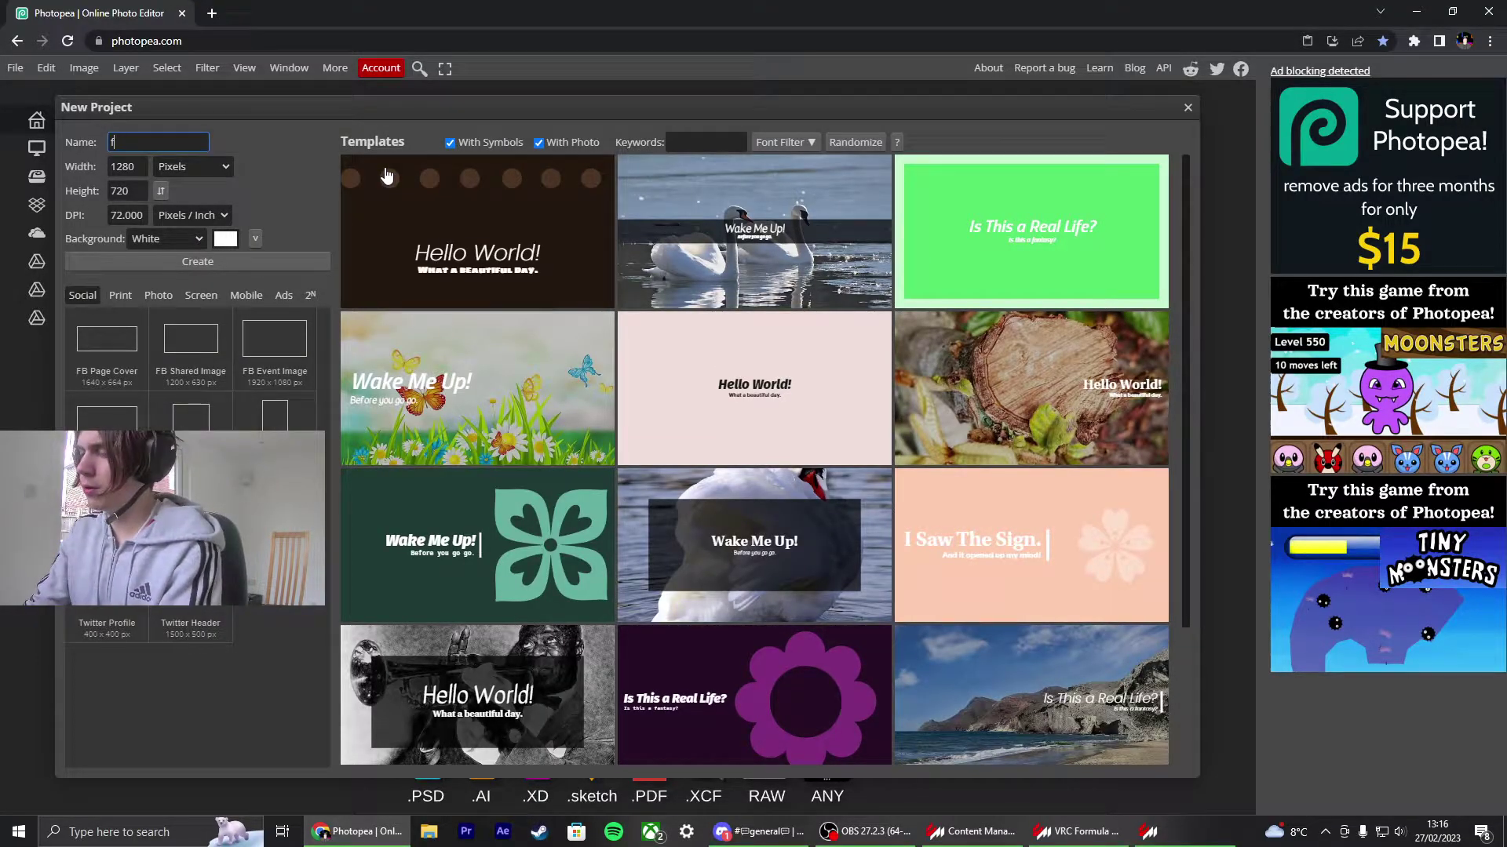
type("fhehfuies")
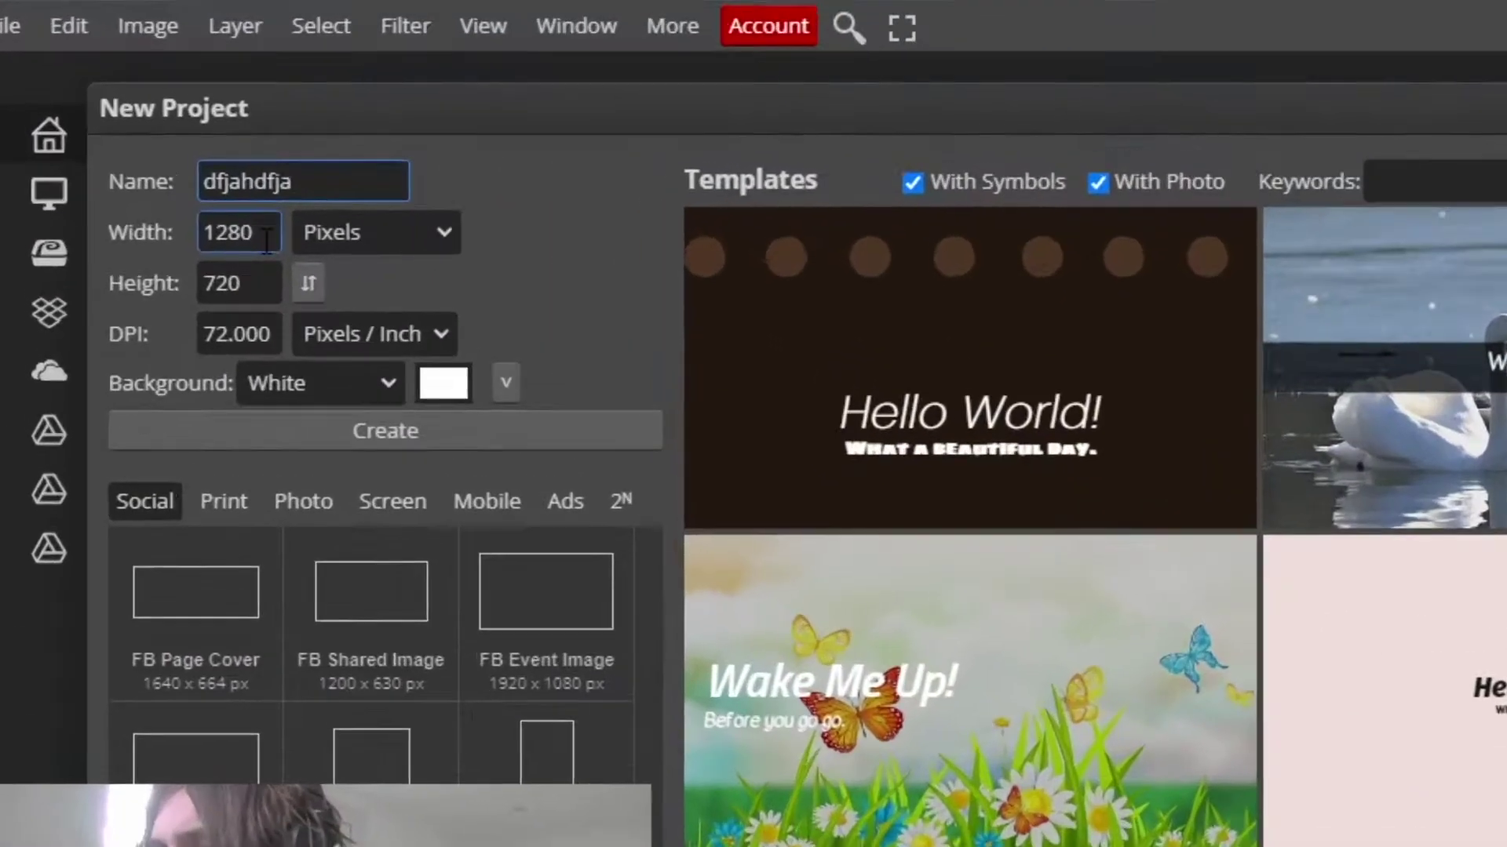
key("Tab")
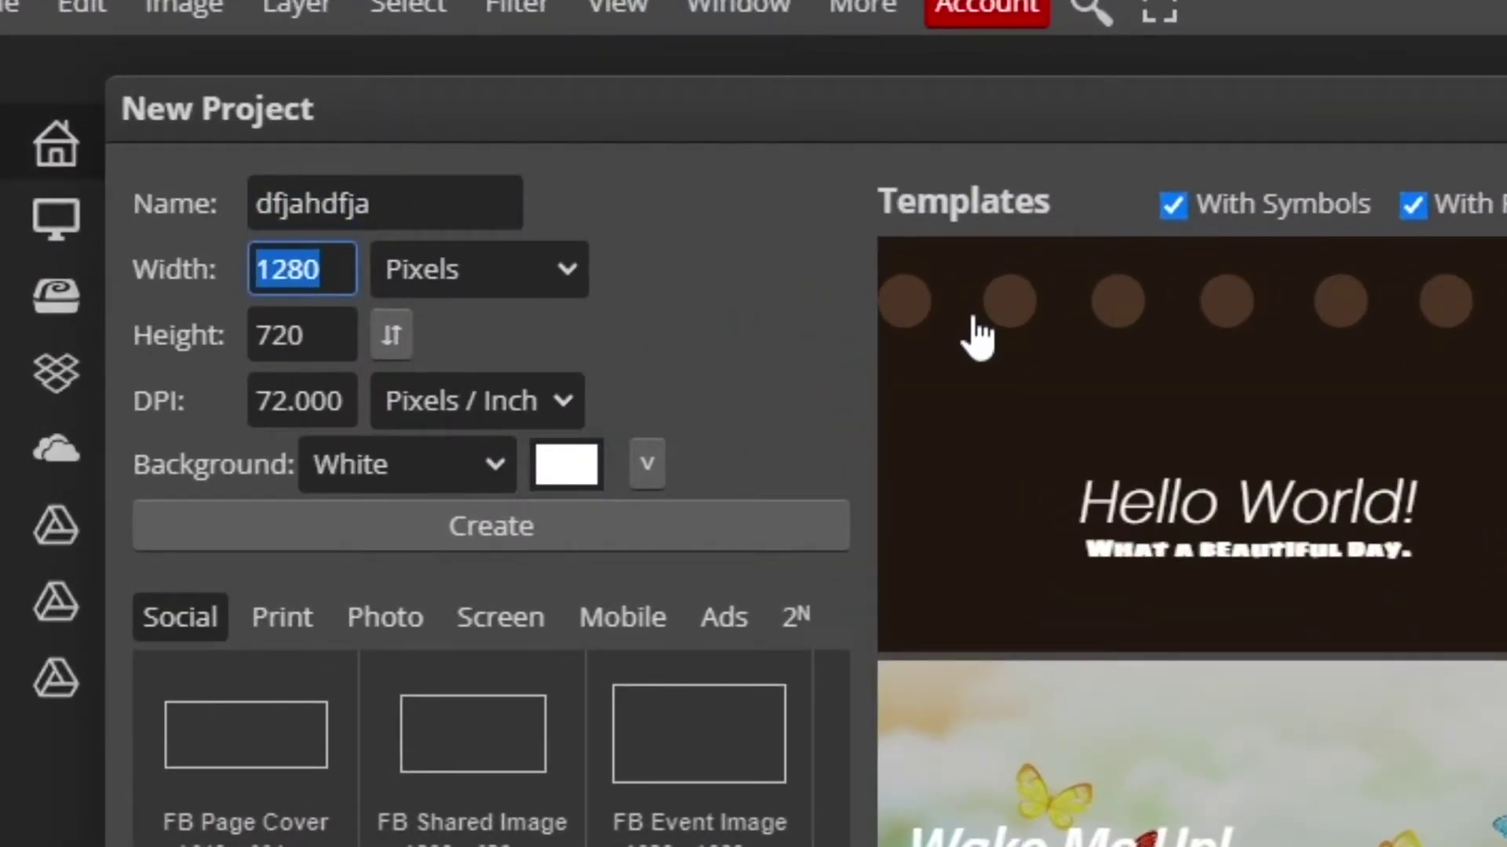
type("20")
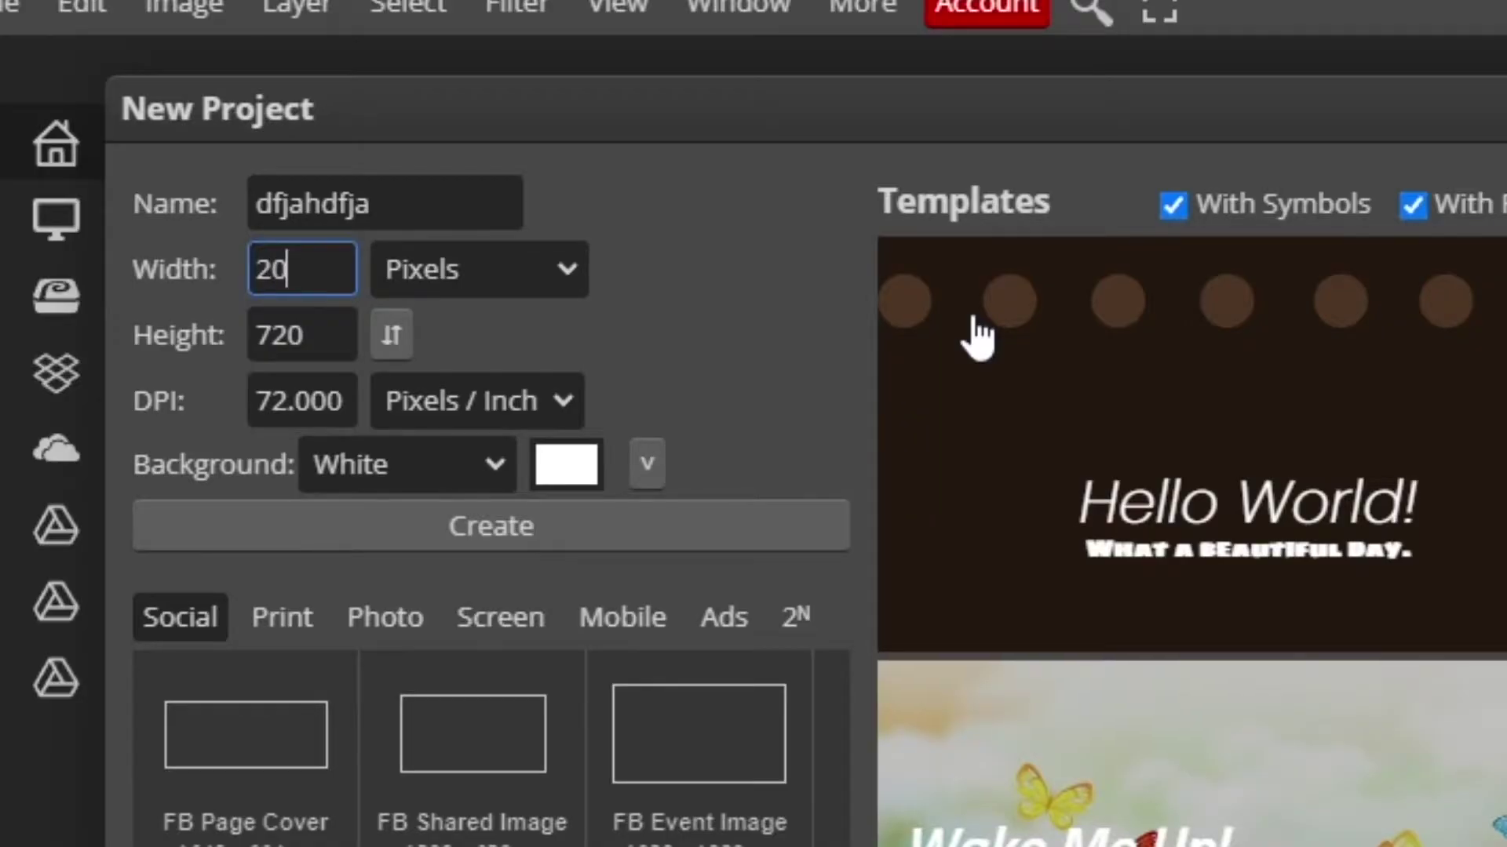
type("48")
key("Tab")
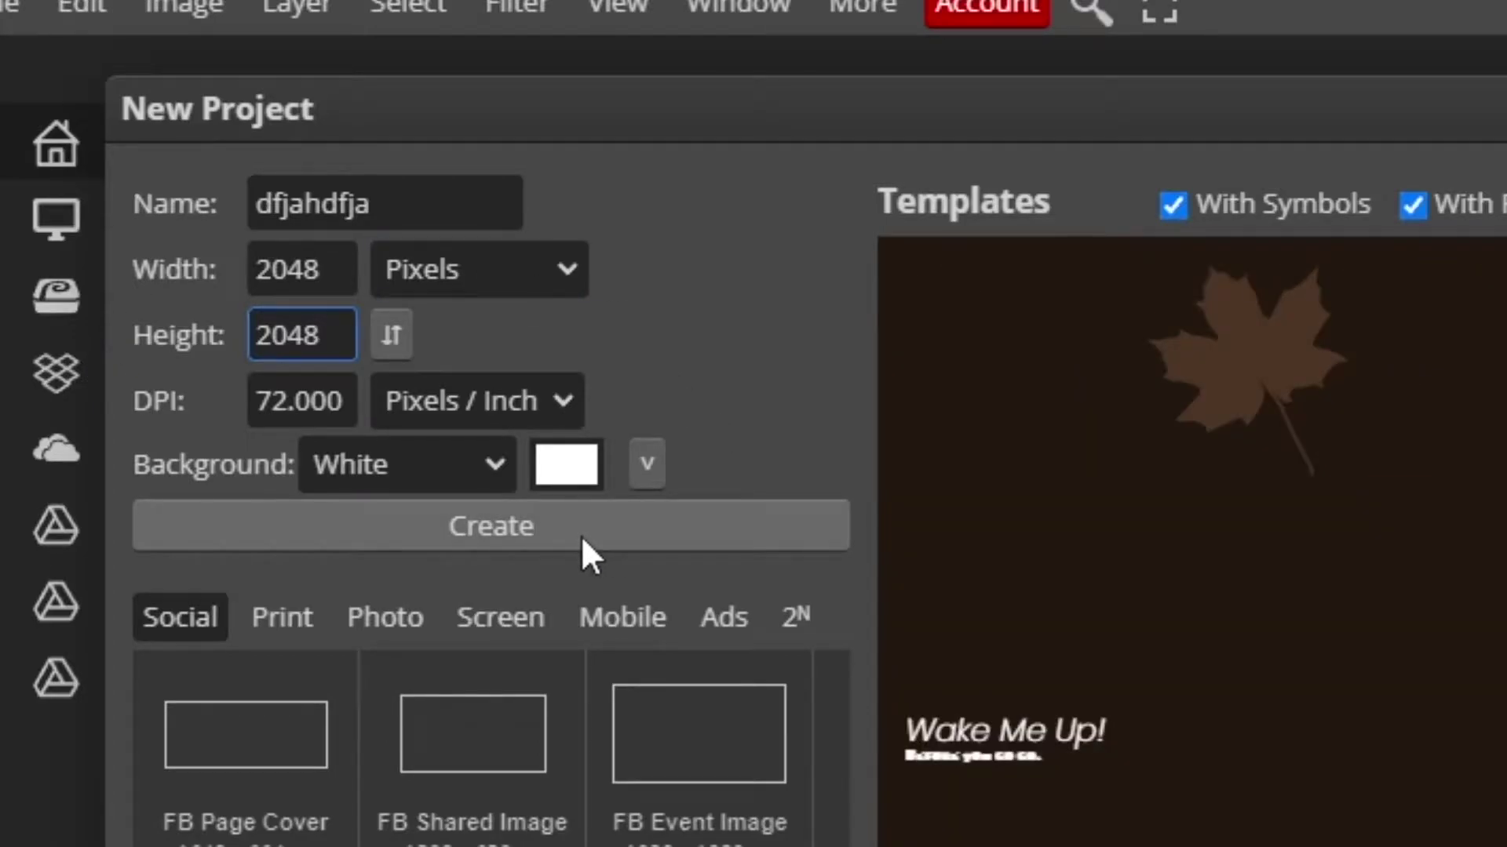
left_click(582, 539)
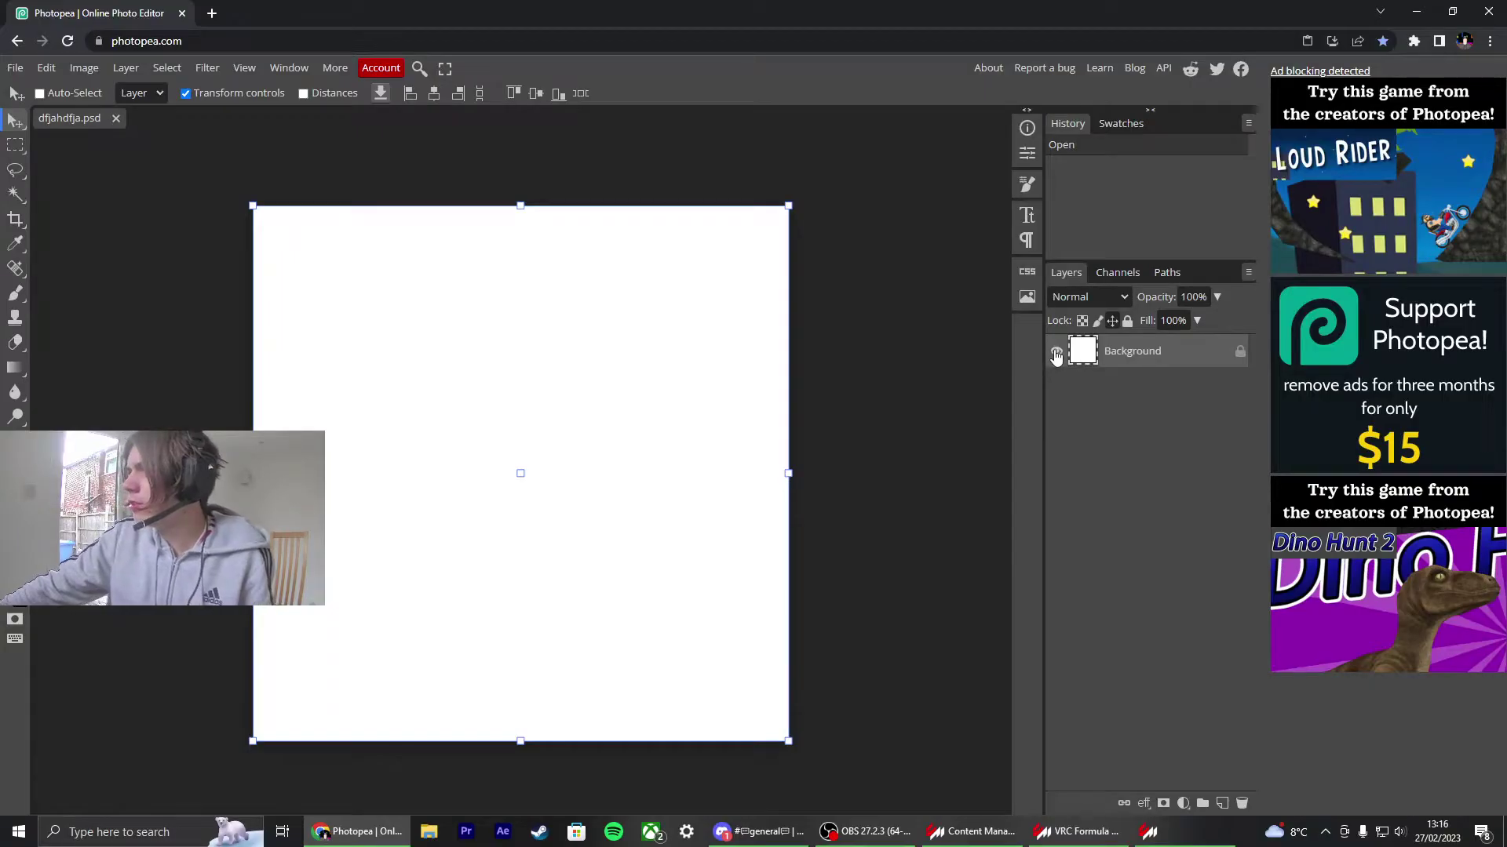
left_click(1056, 353)
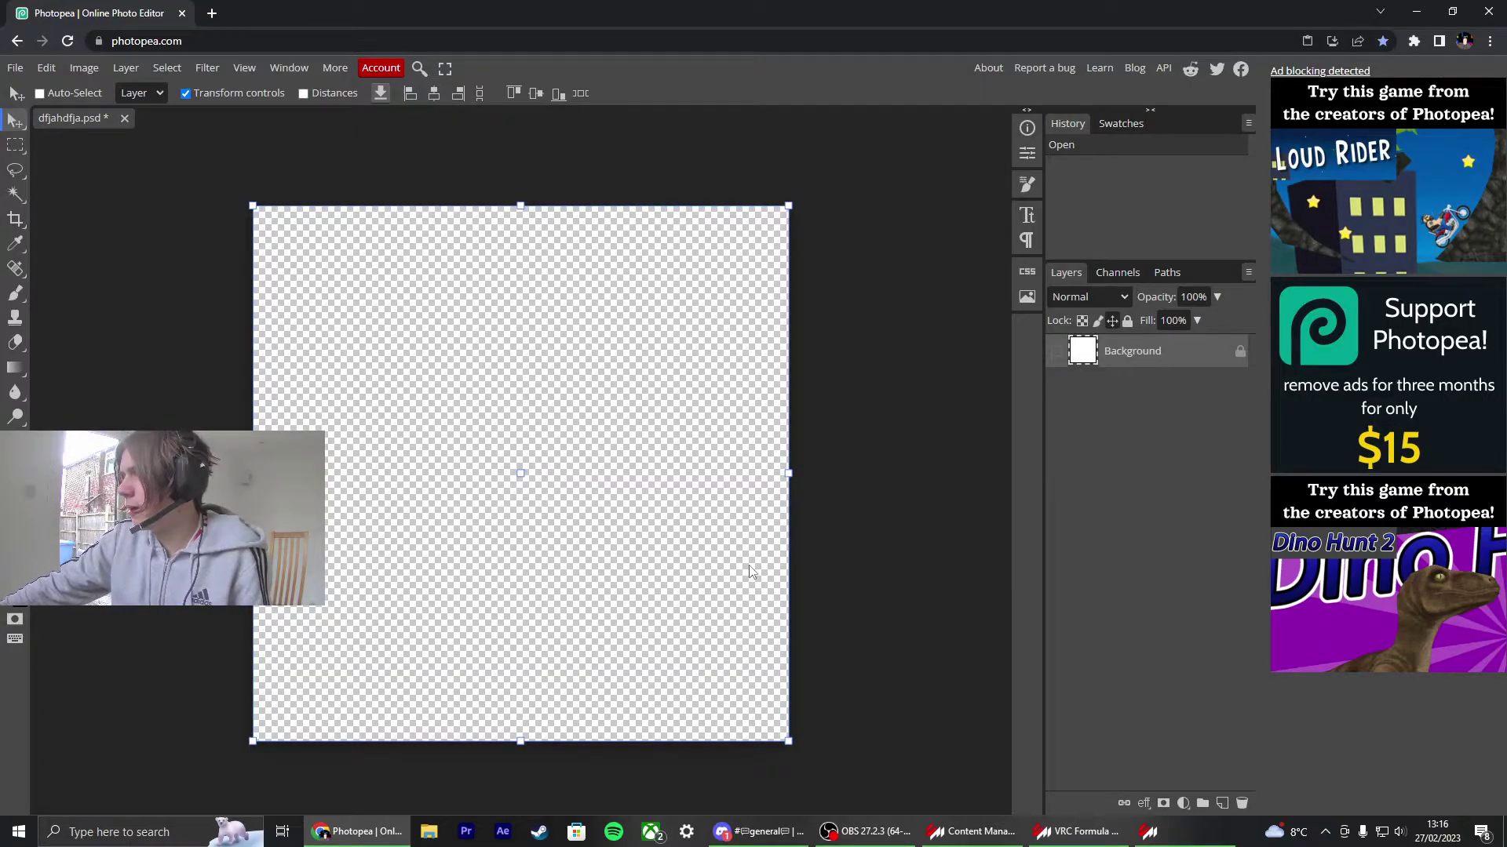
Step: Navigate to assettocorsa > content > cars > vrc_formula_na_2021_road > skins > wazoo_racing_98_road
left_click(428, 826)
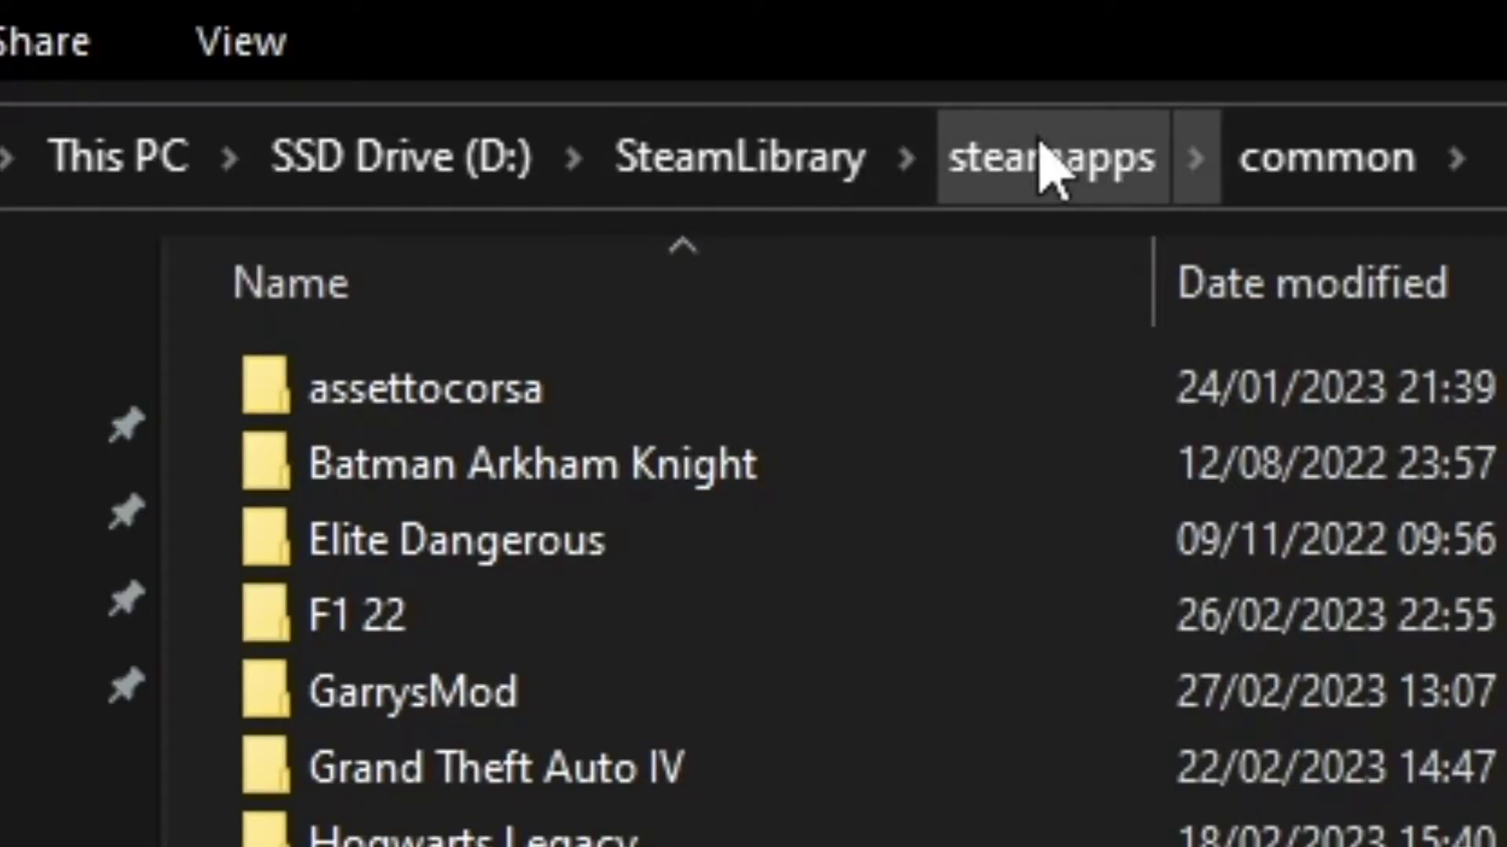
double_click(470, 406)
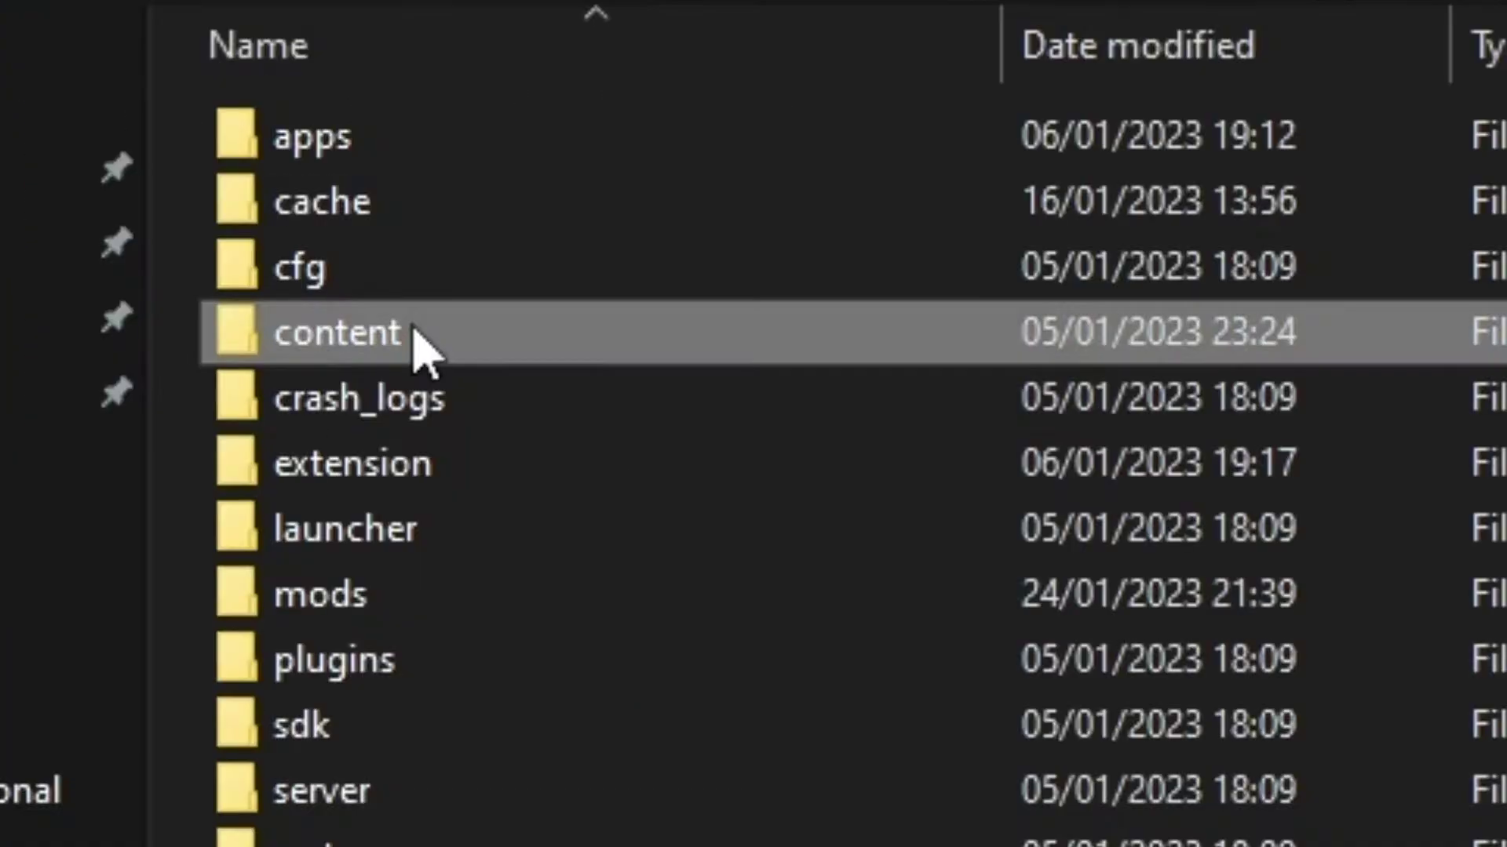
double_click(415, 346)
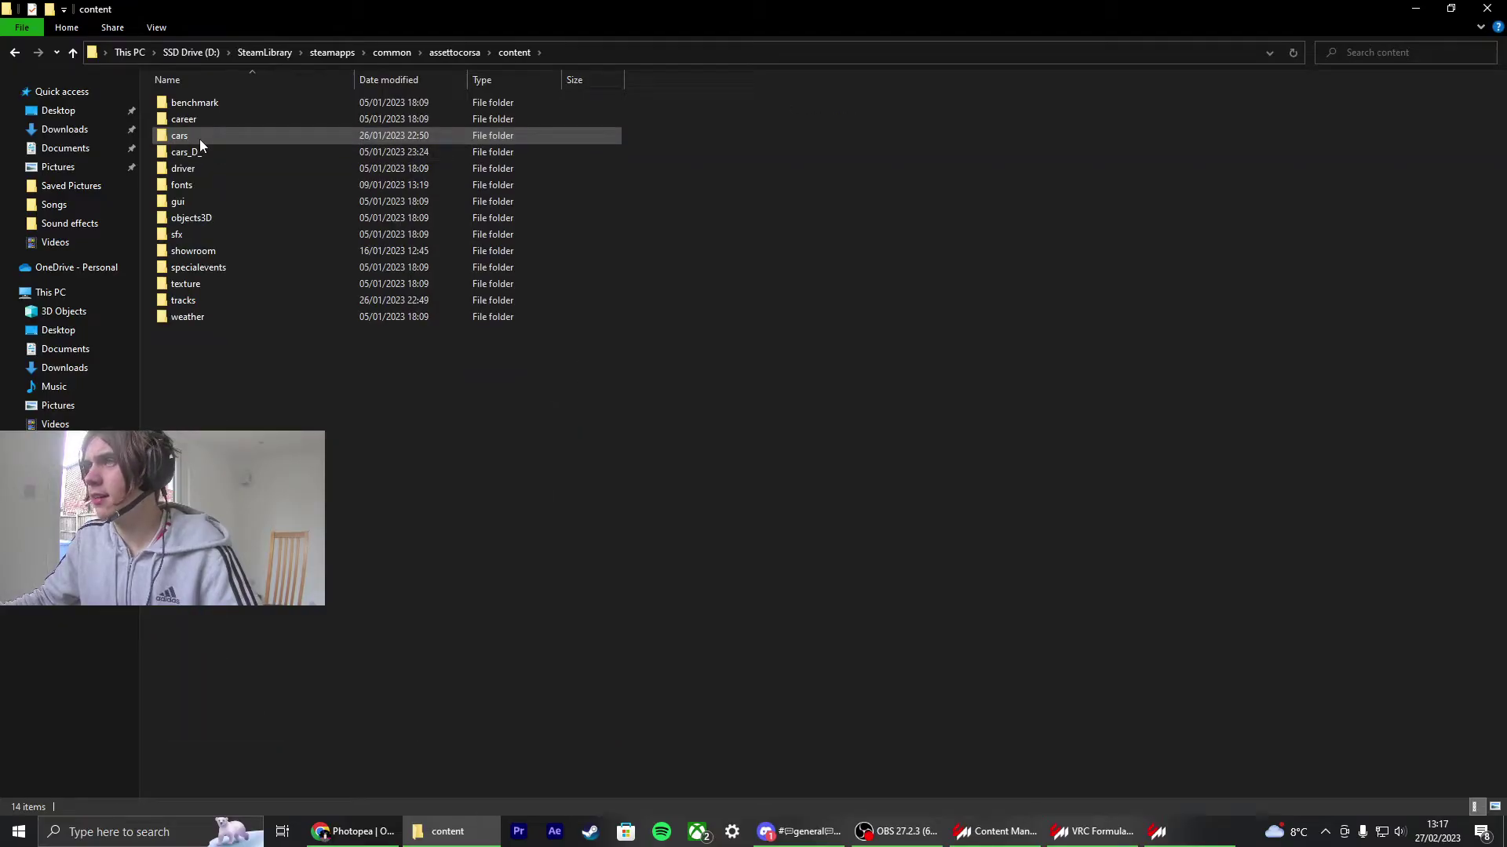
double_click(385, 283)
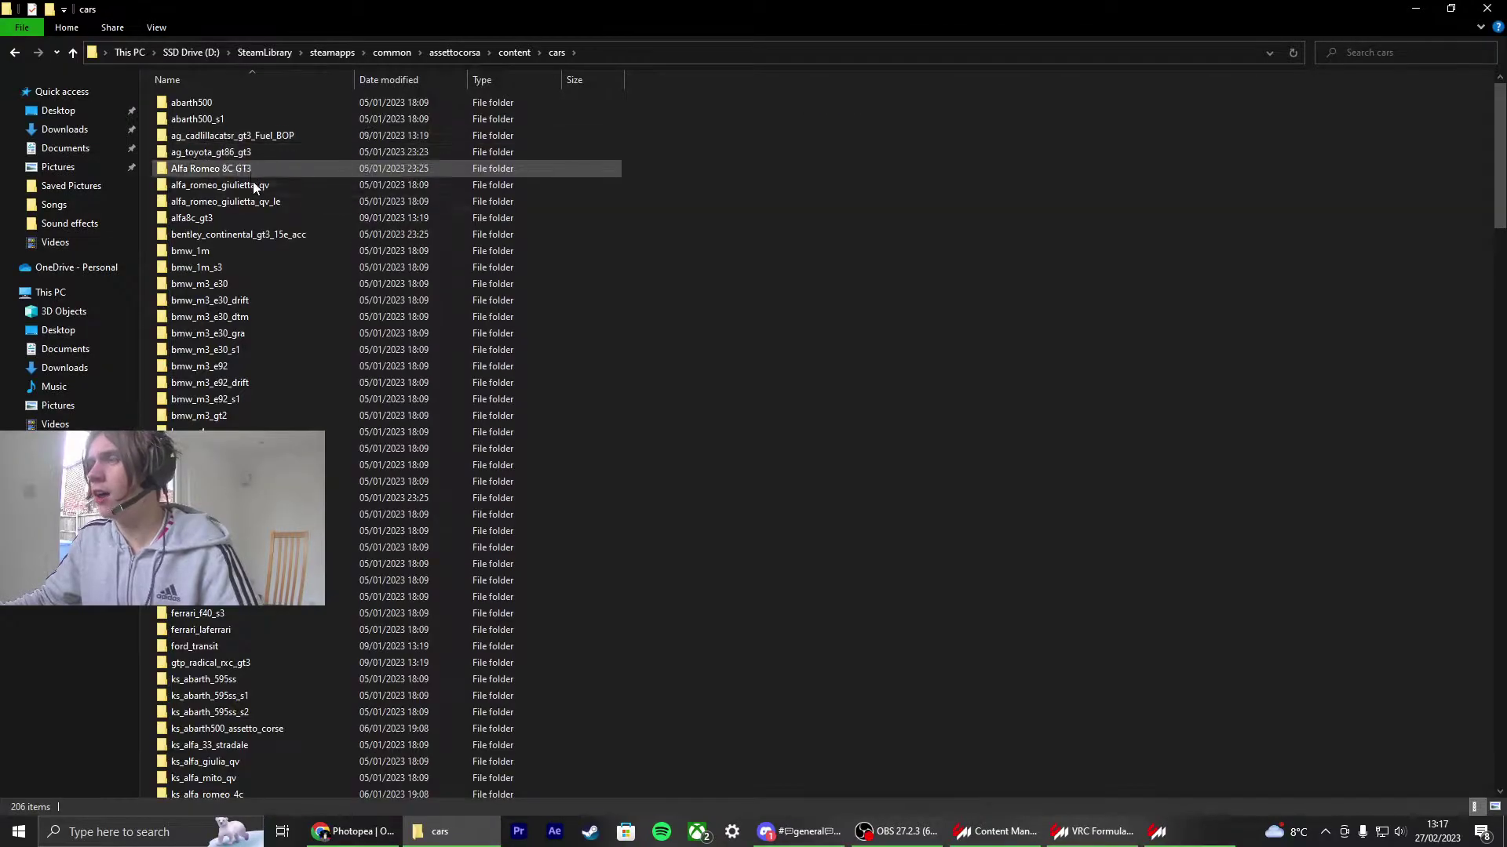
scroll(253, 186, "down", 20)
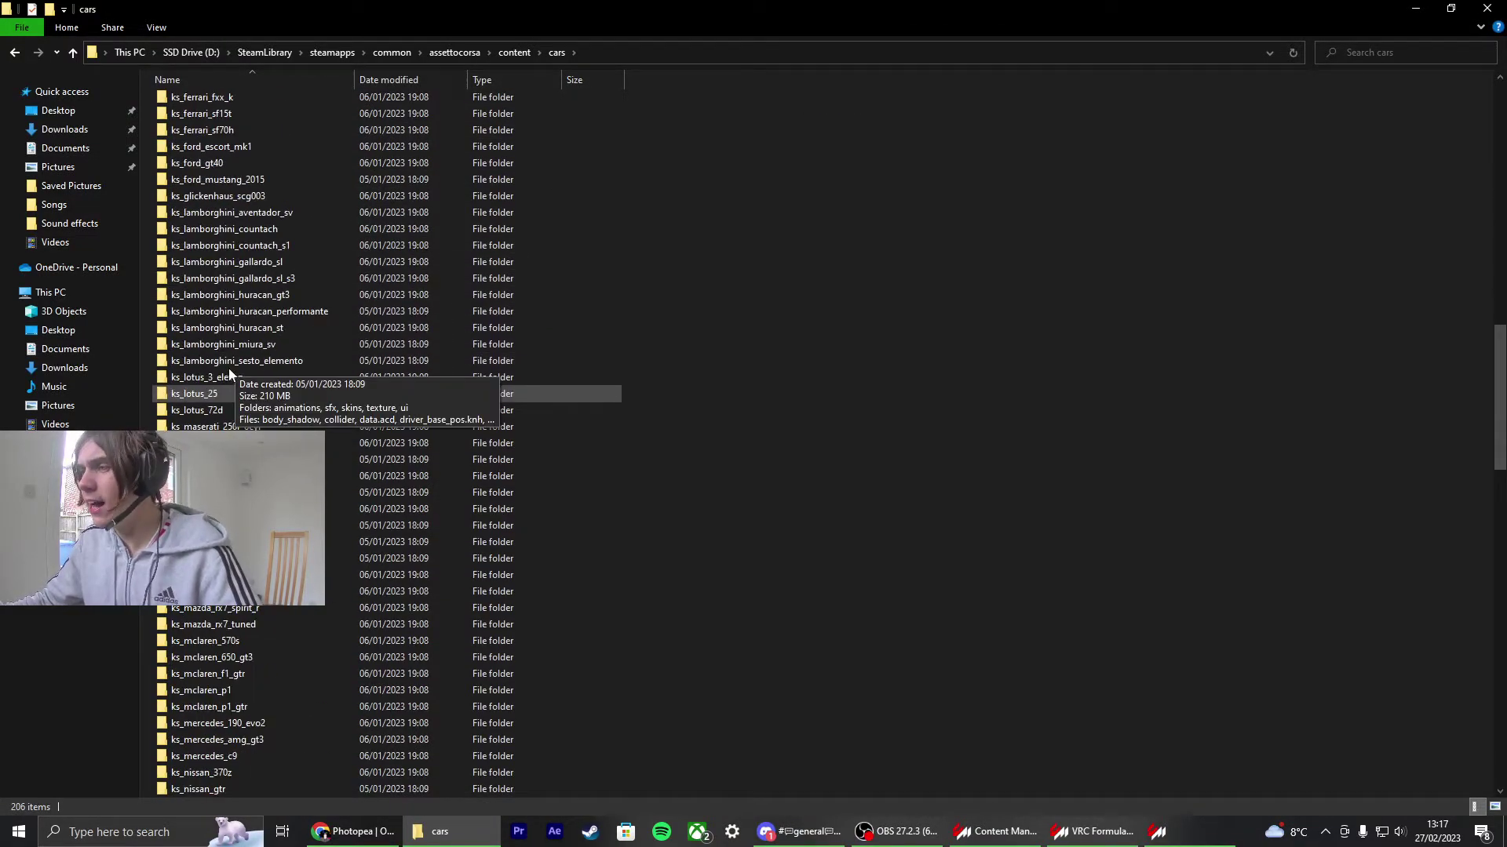
scroll(236, 457, "down", 5)
double_click(235, 457)
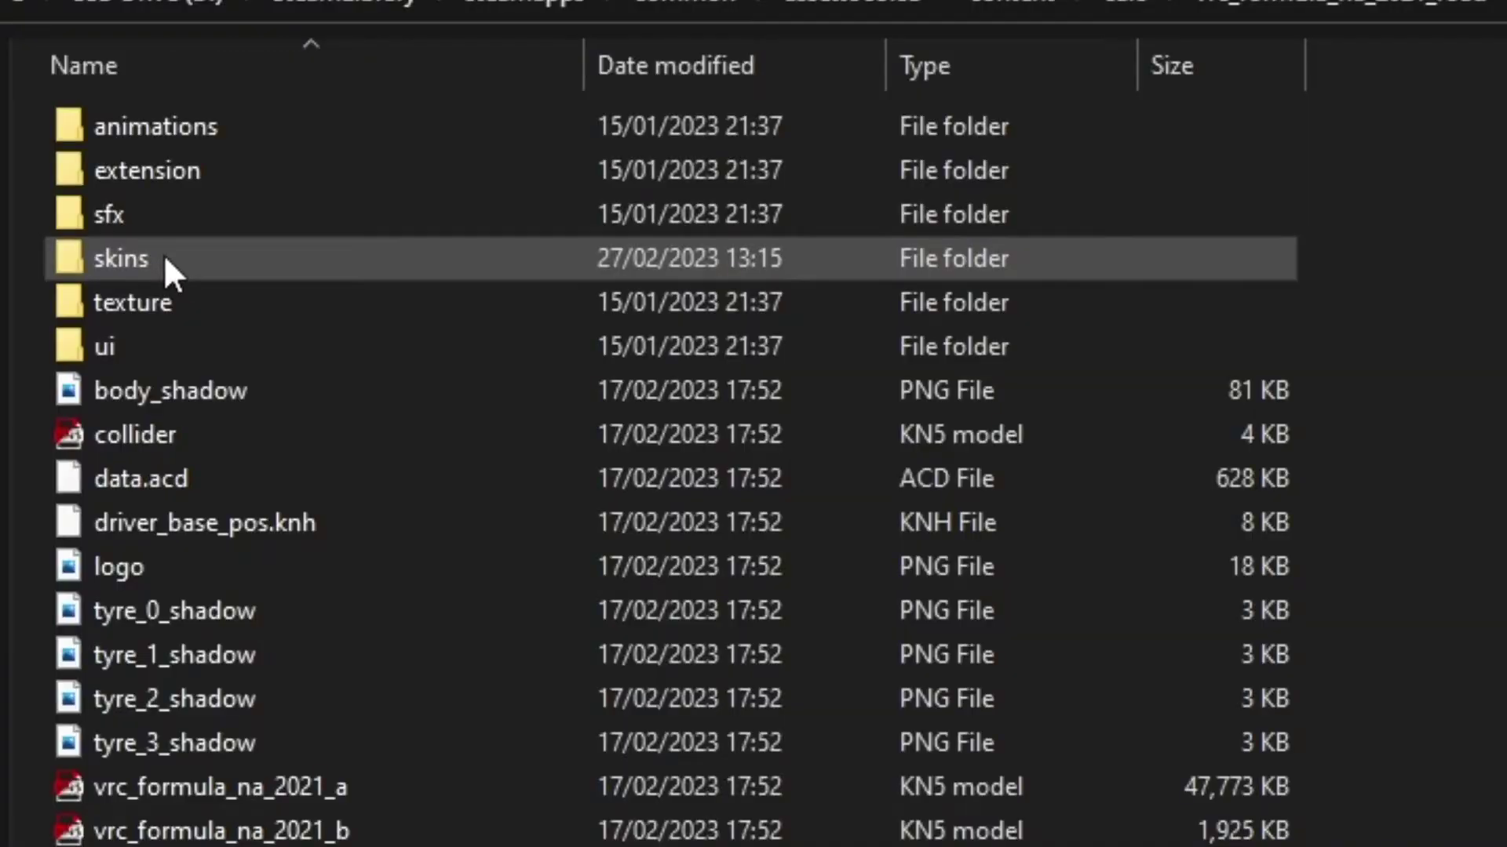
double_click(196, 152)
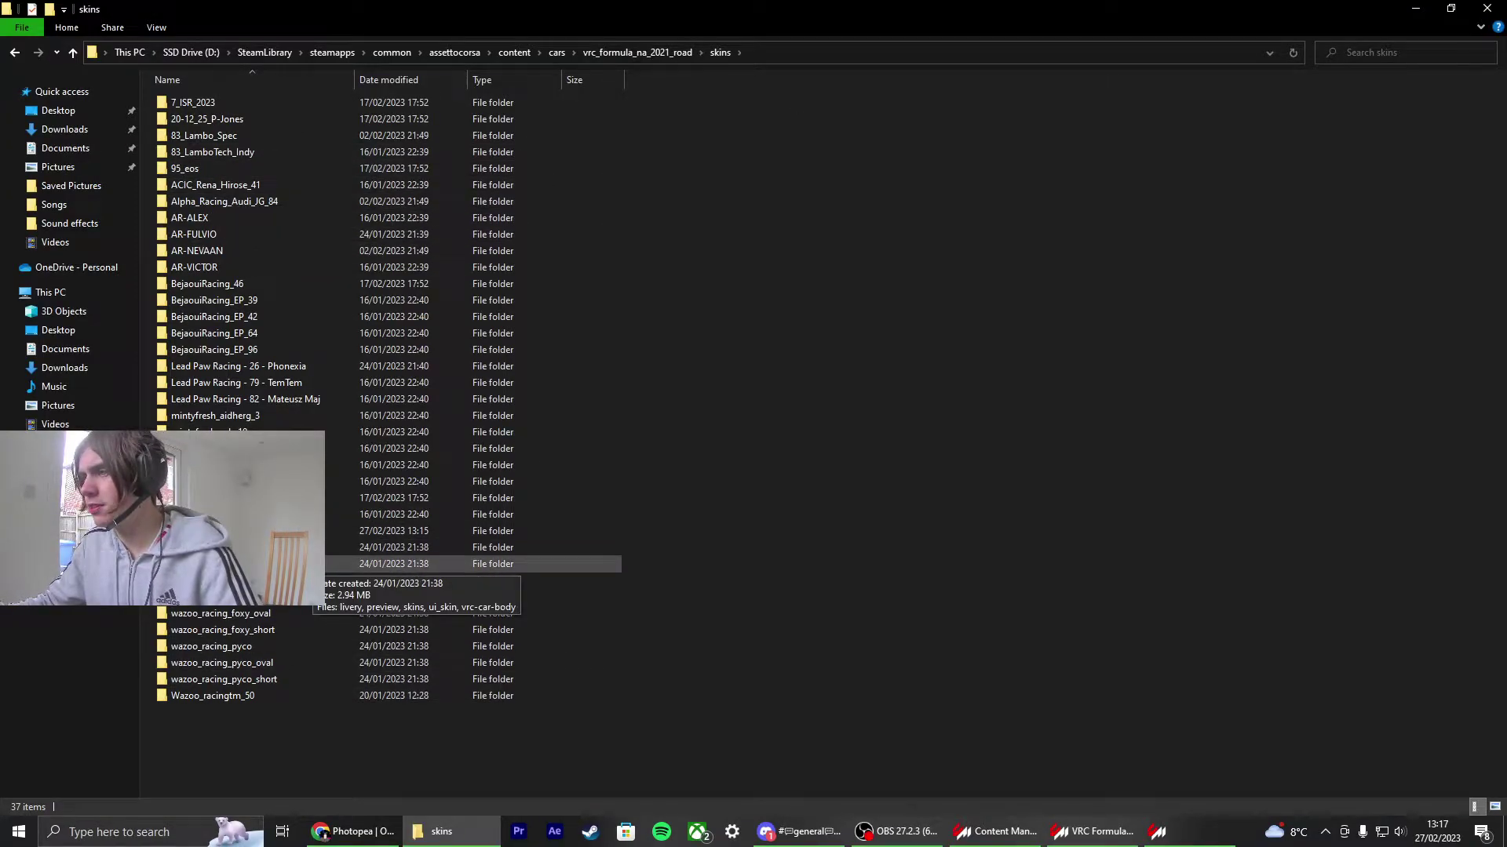
left_click(306, 532)
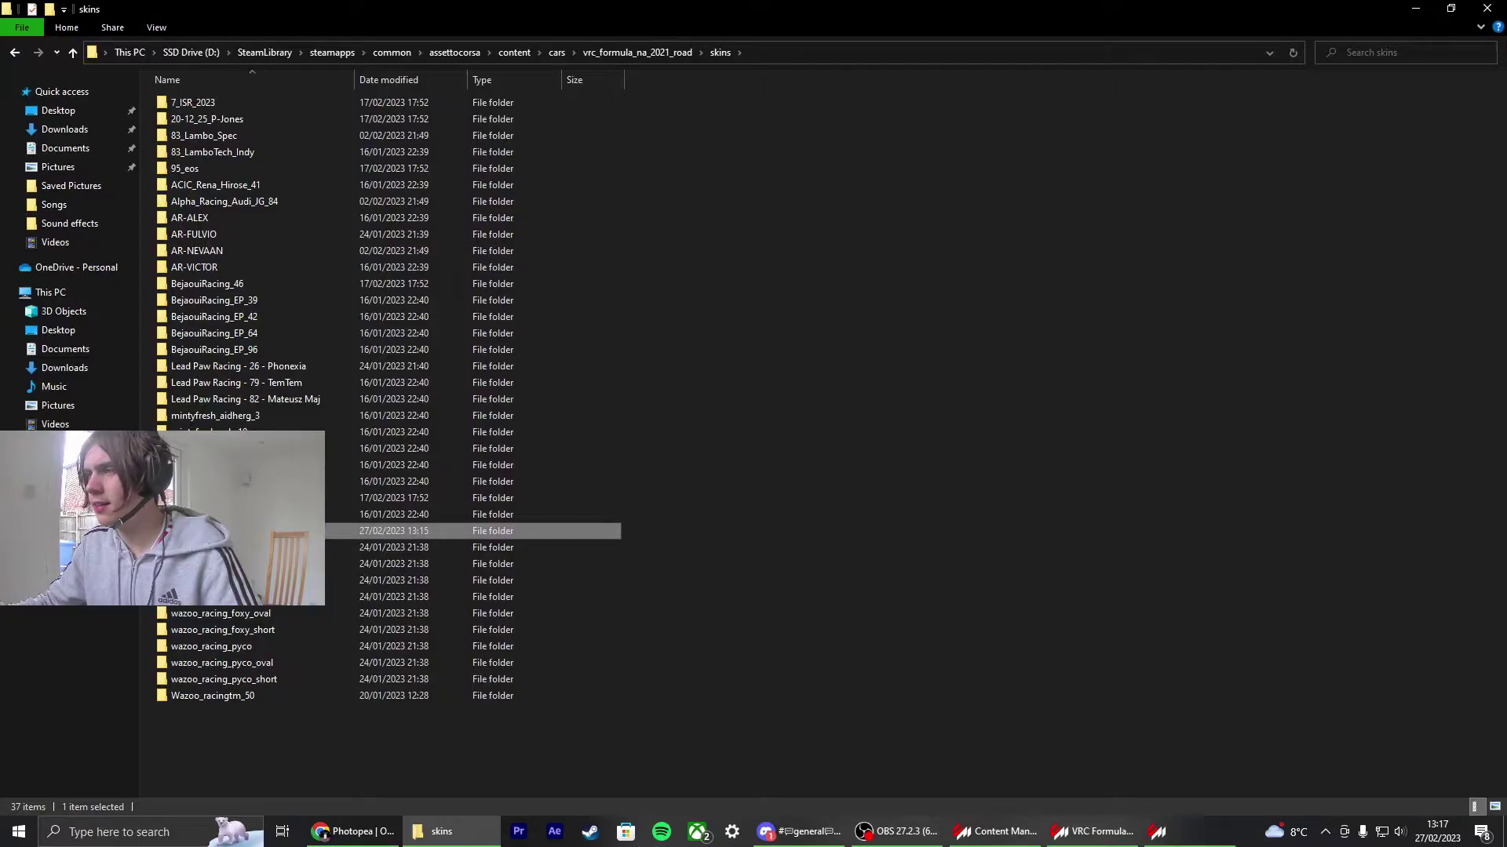
double_click(306, 531)
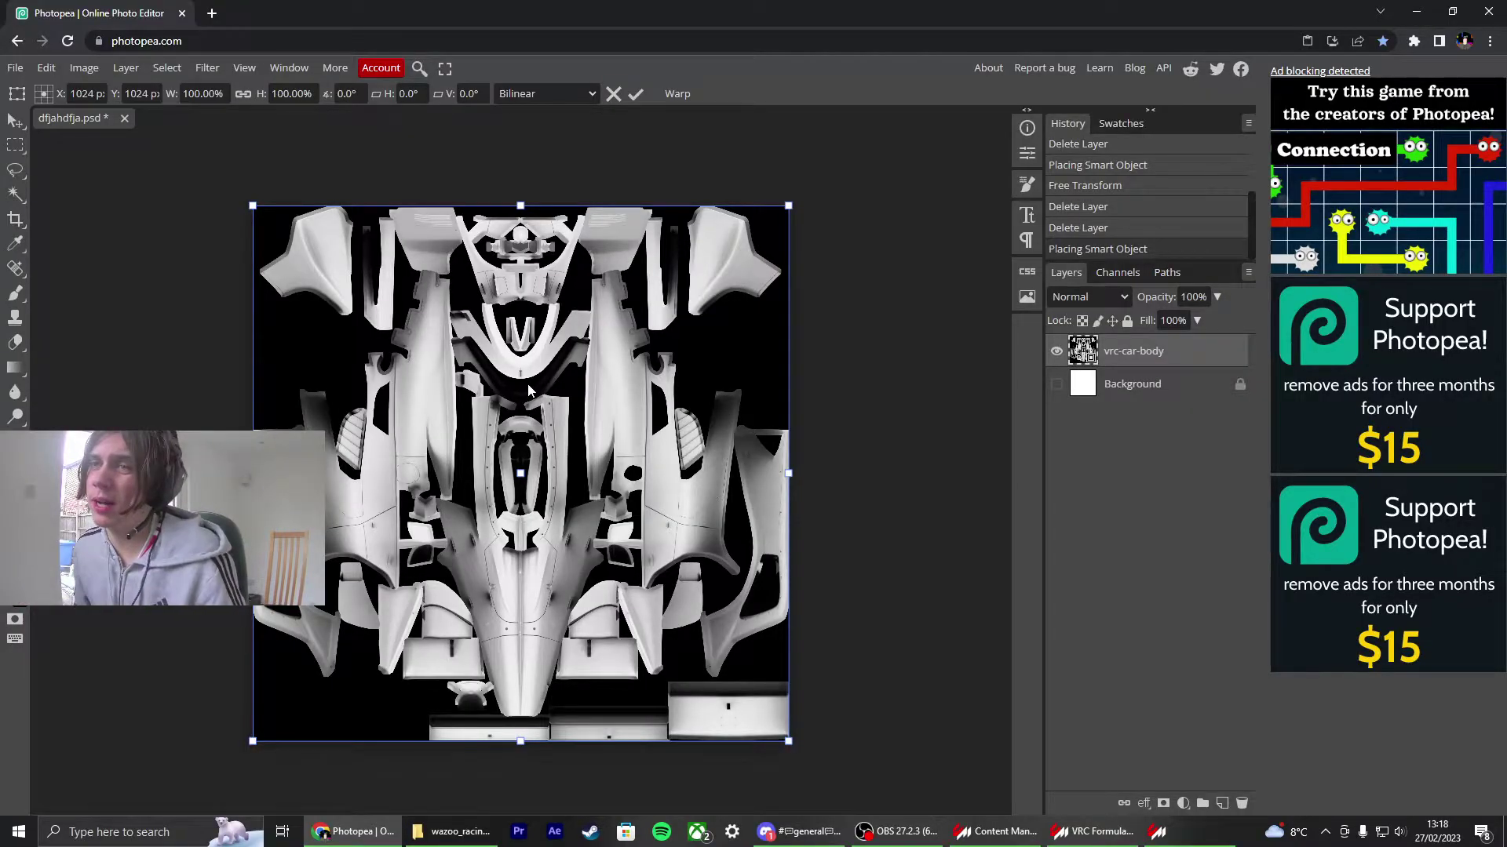
Step: Search for 'lime green gradian' in a new browser tab
left_click(213, 12)
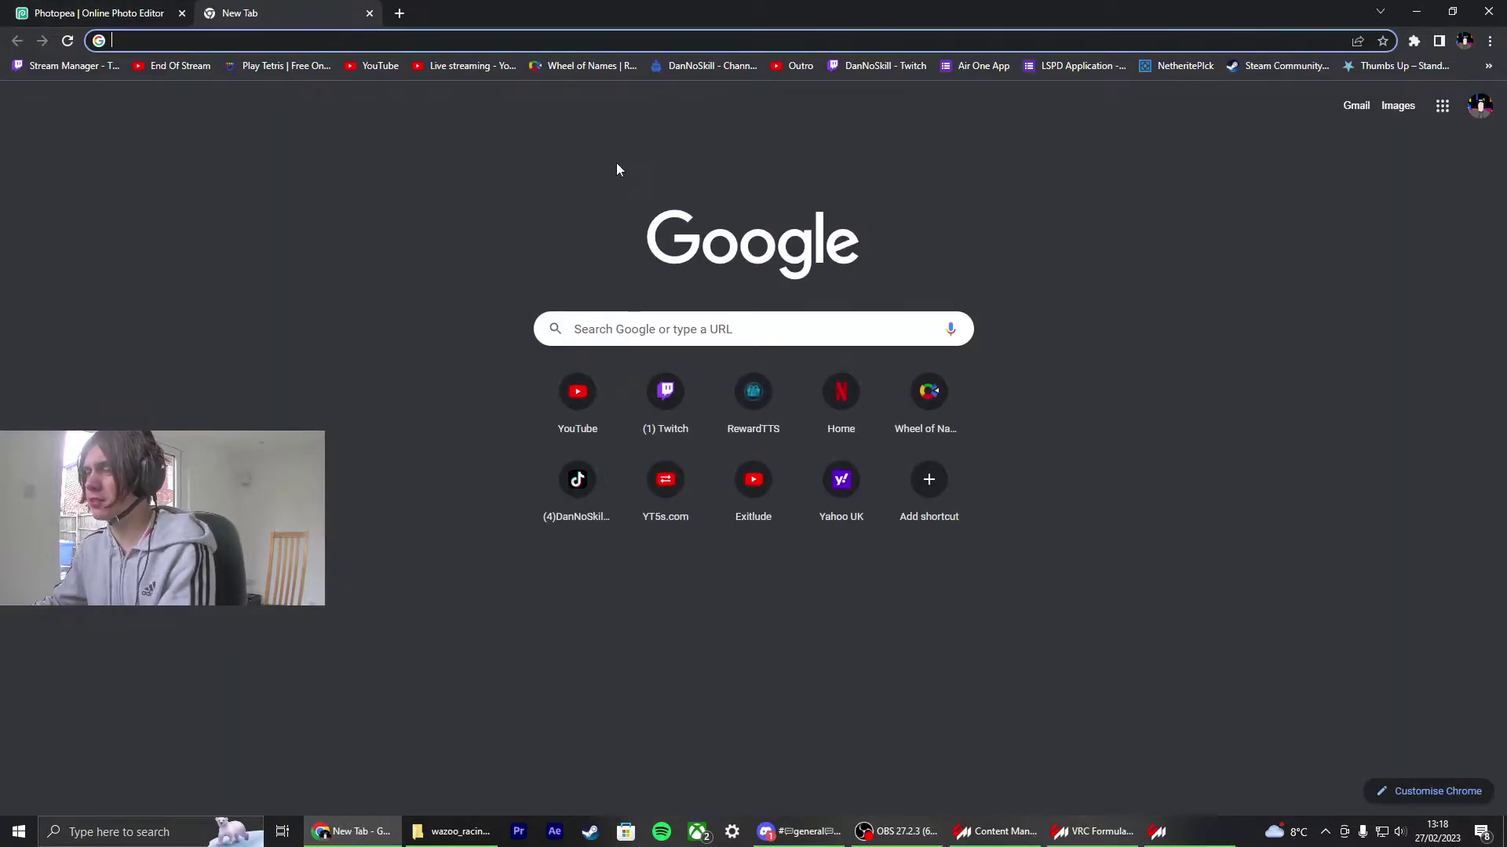
type("lime gr")
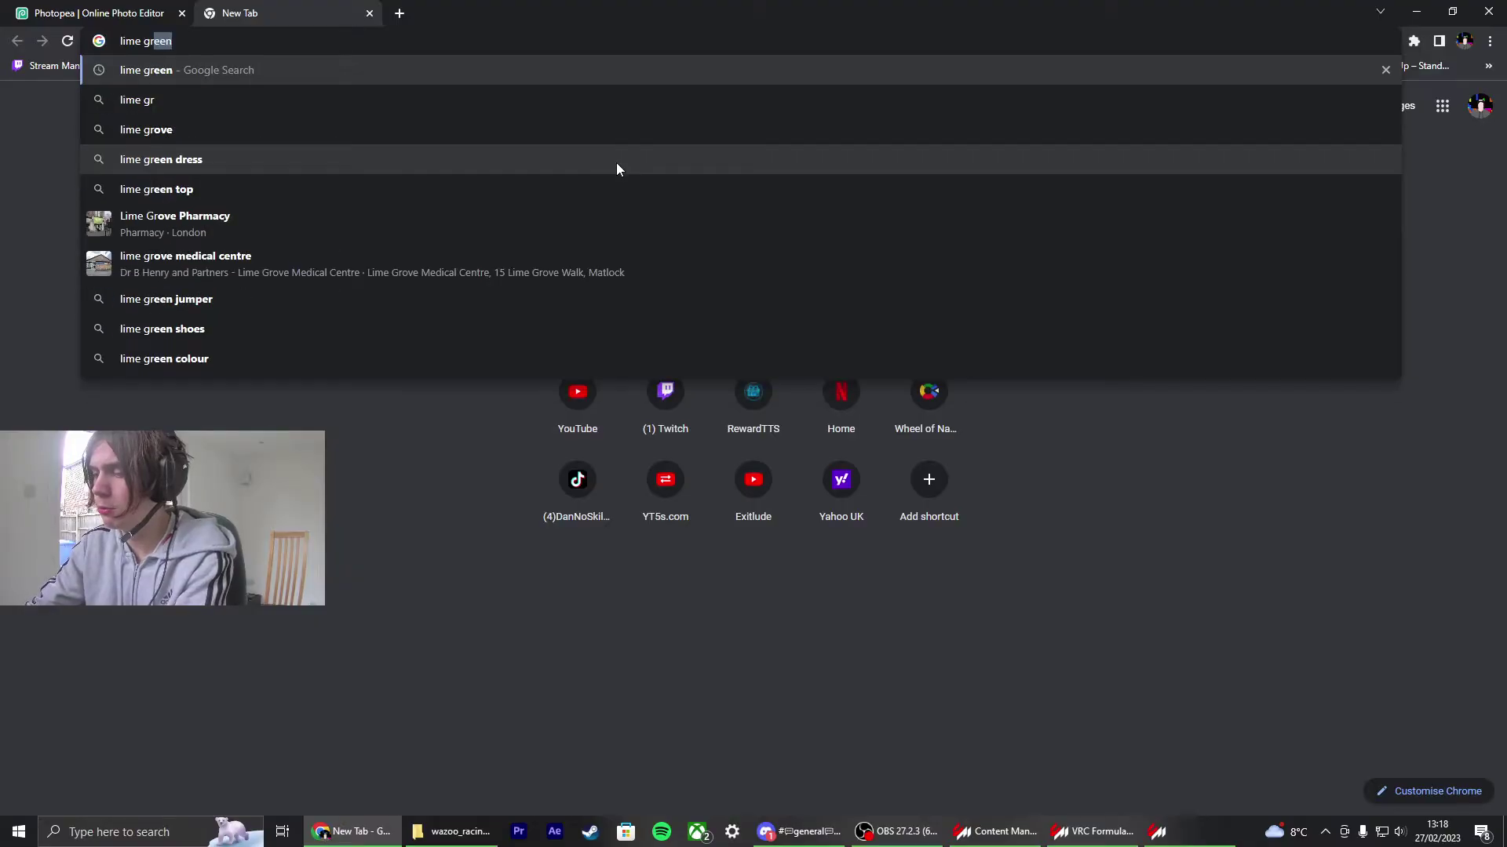
type("een gradian")
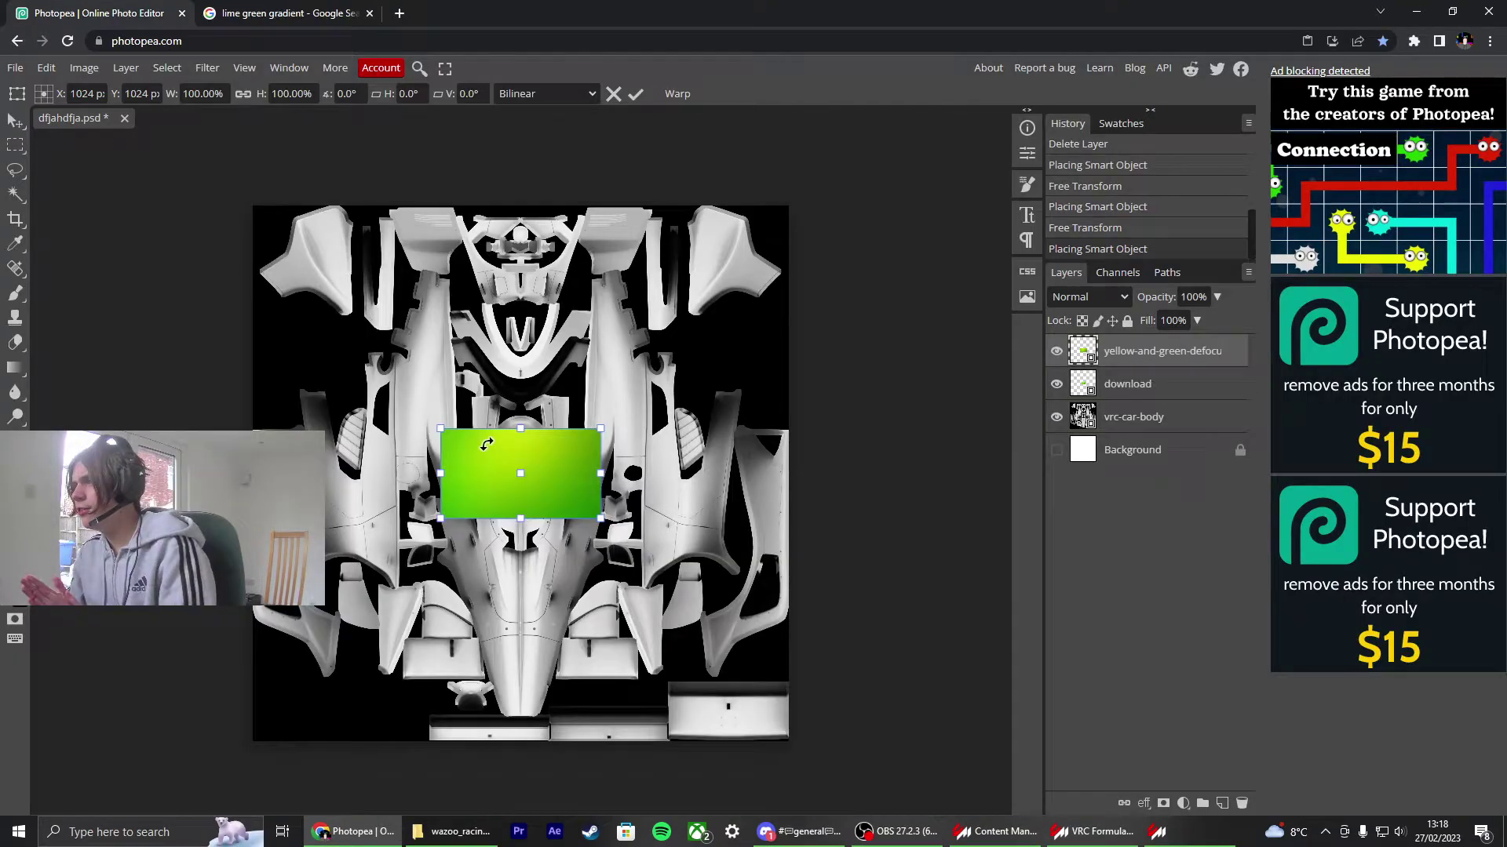
Step: Delete the extra download layer and stretch the green gradient over the whole canvas
left_click(1201, 390)
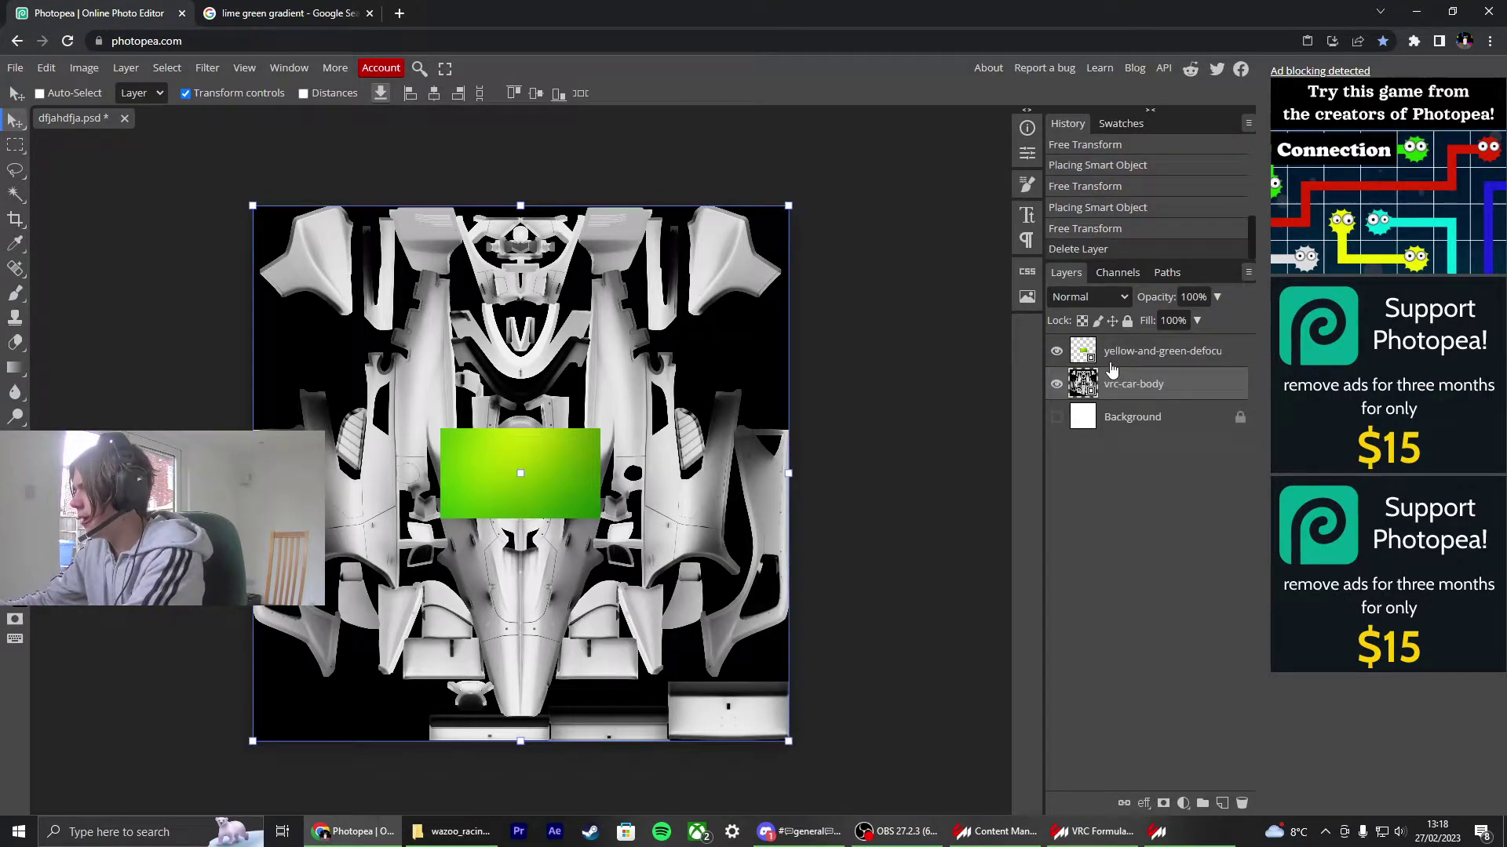
key("Delete")
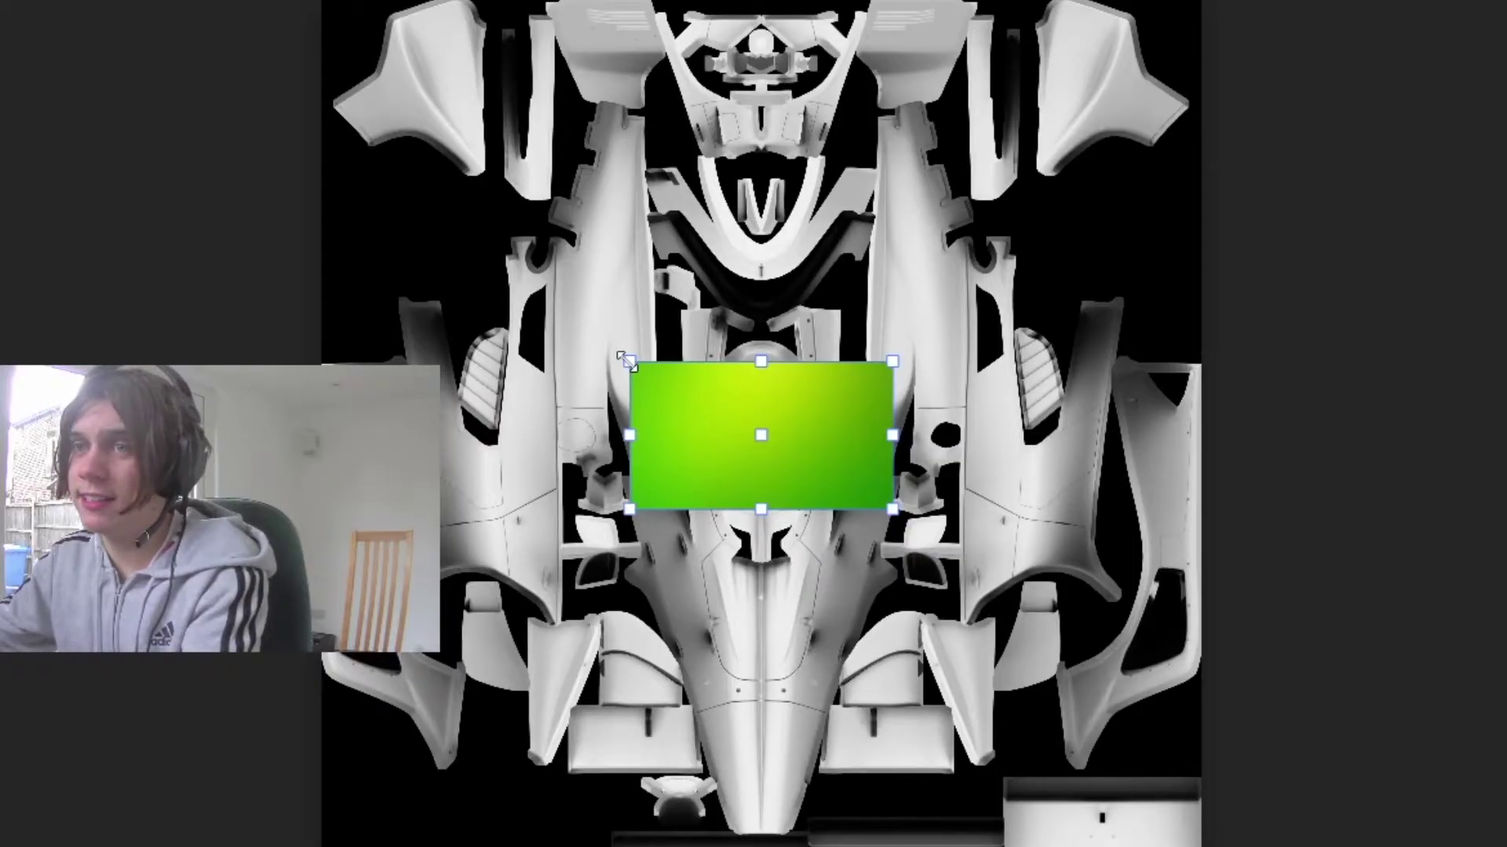
left_click_drag(627, 363, 321, 0)
left_click_drag(879, 499, 1206, 808)
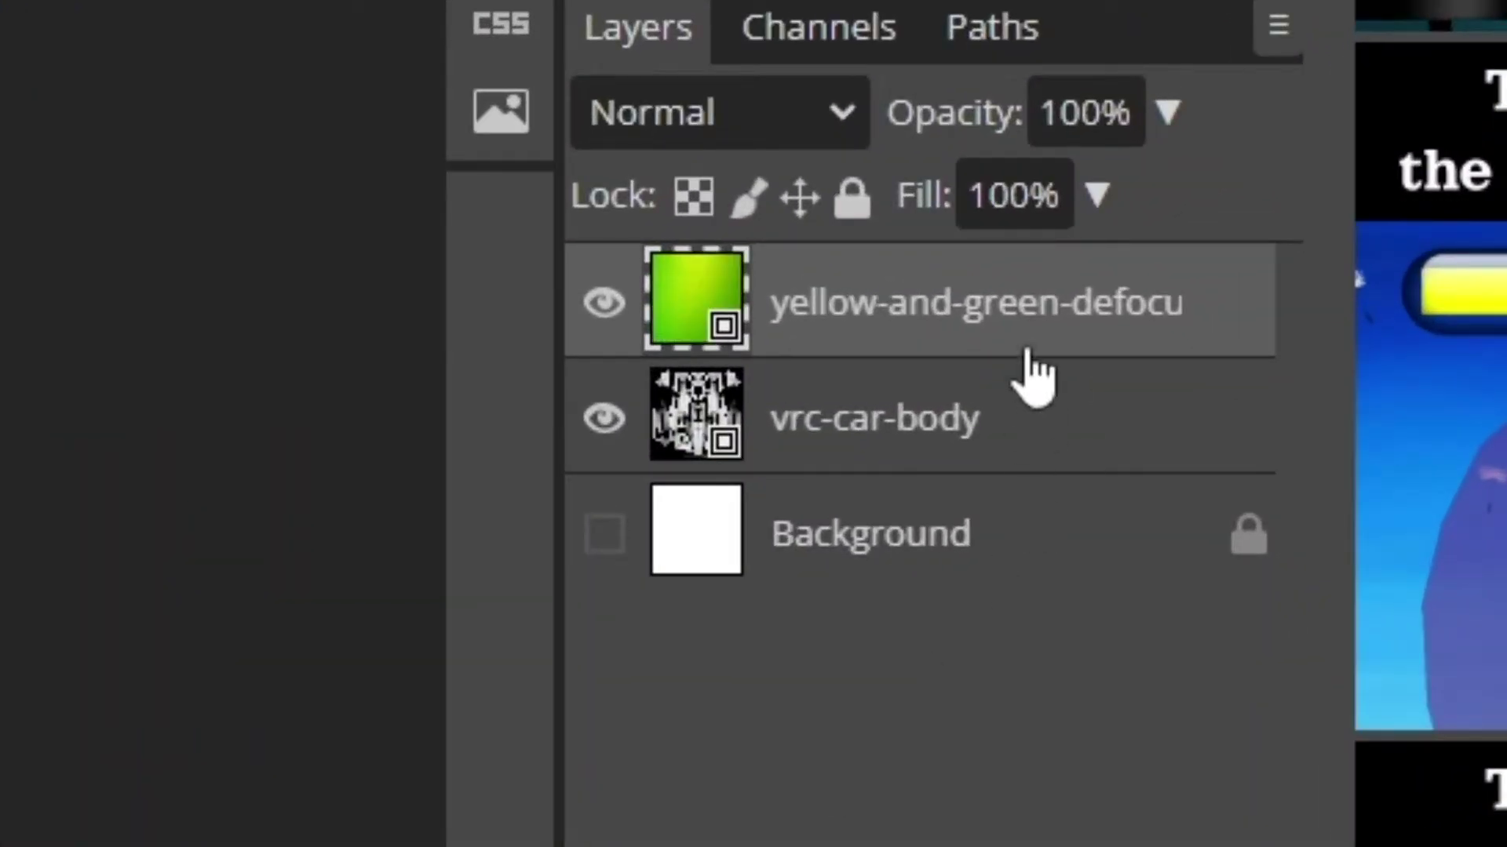
Step: Set the gradient to Multiply and merge it with the vrc-car-body layer
left_click(843, 116)
left_click(661, 383)
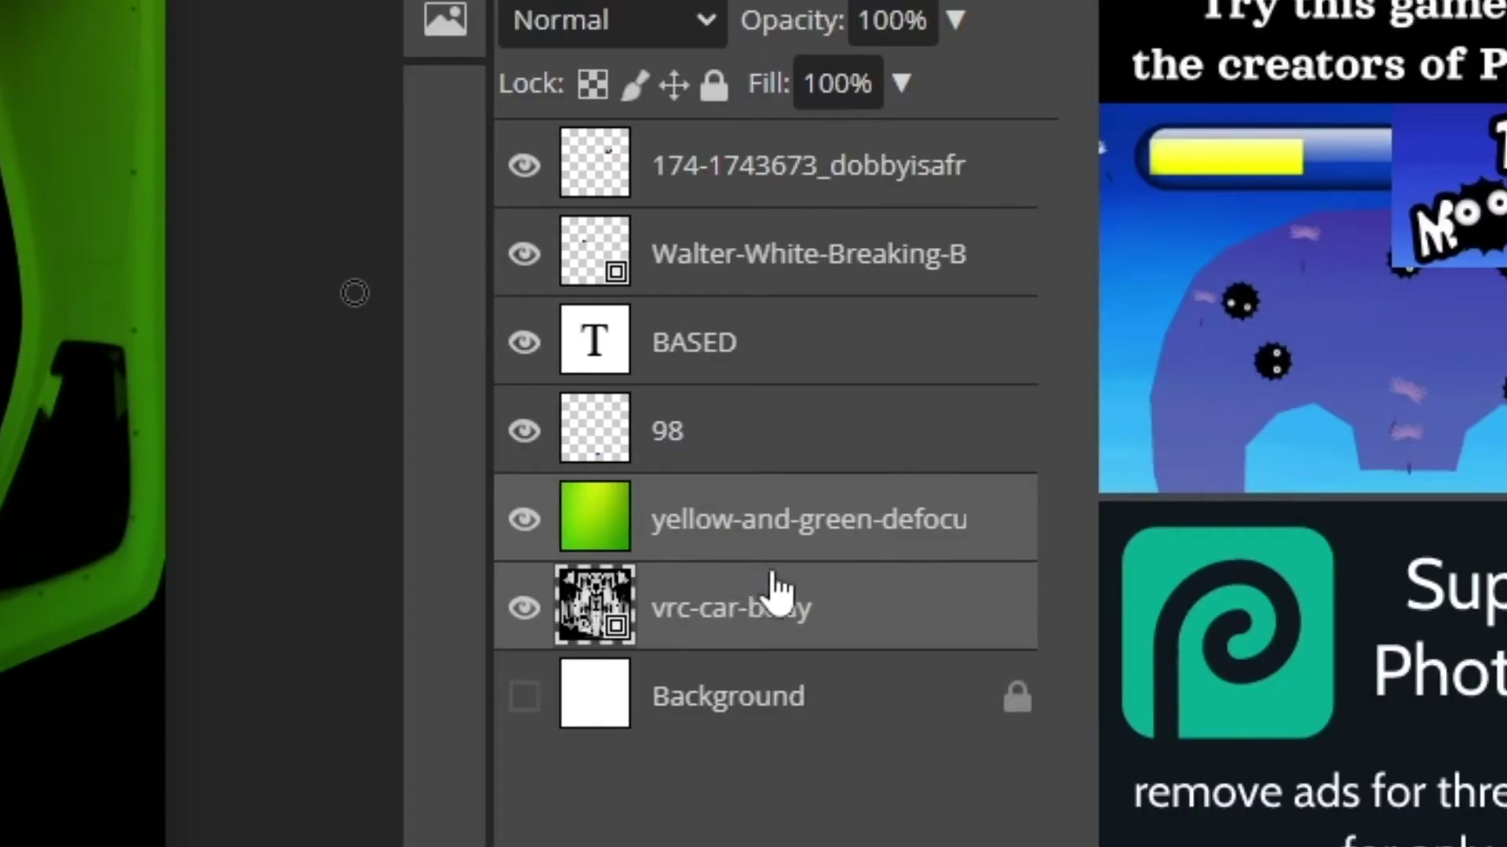
right_click(777, 592)
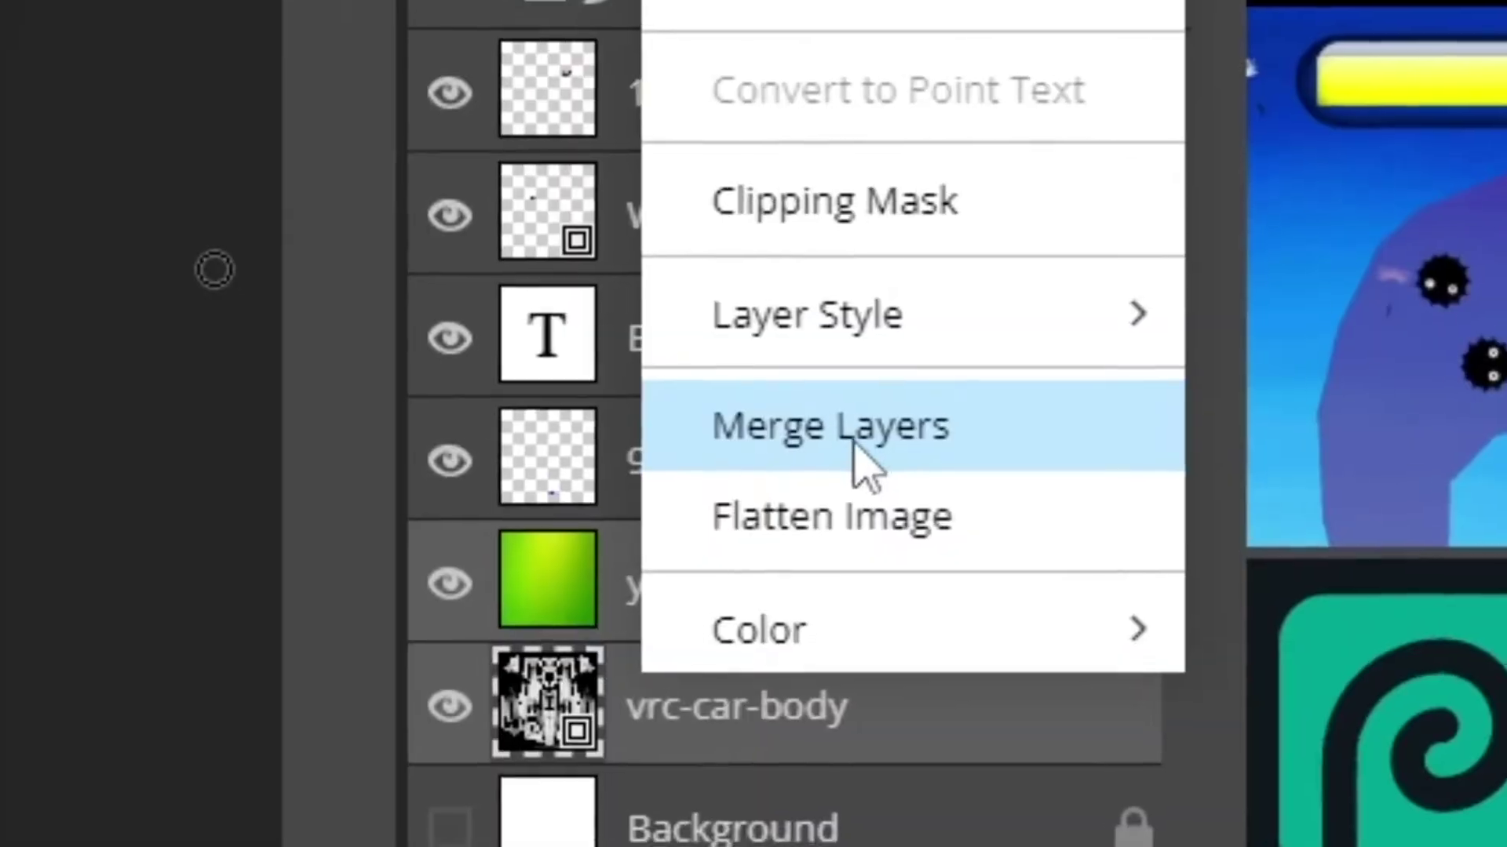
left_click(857, 446)
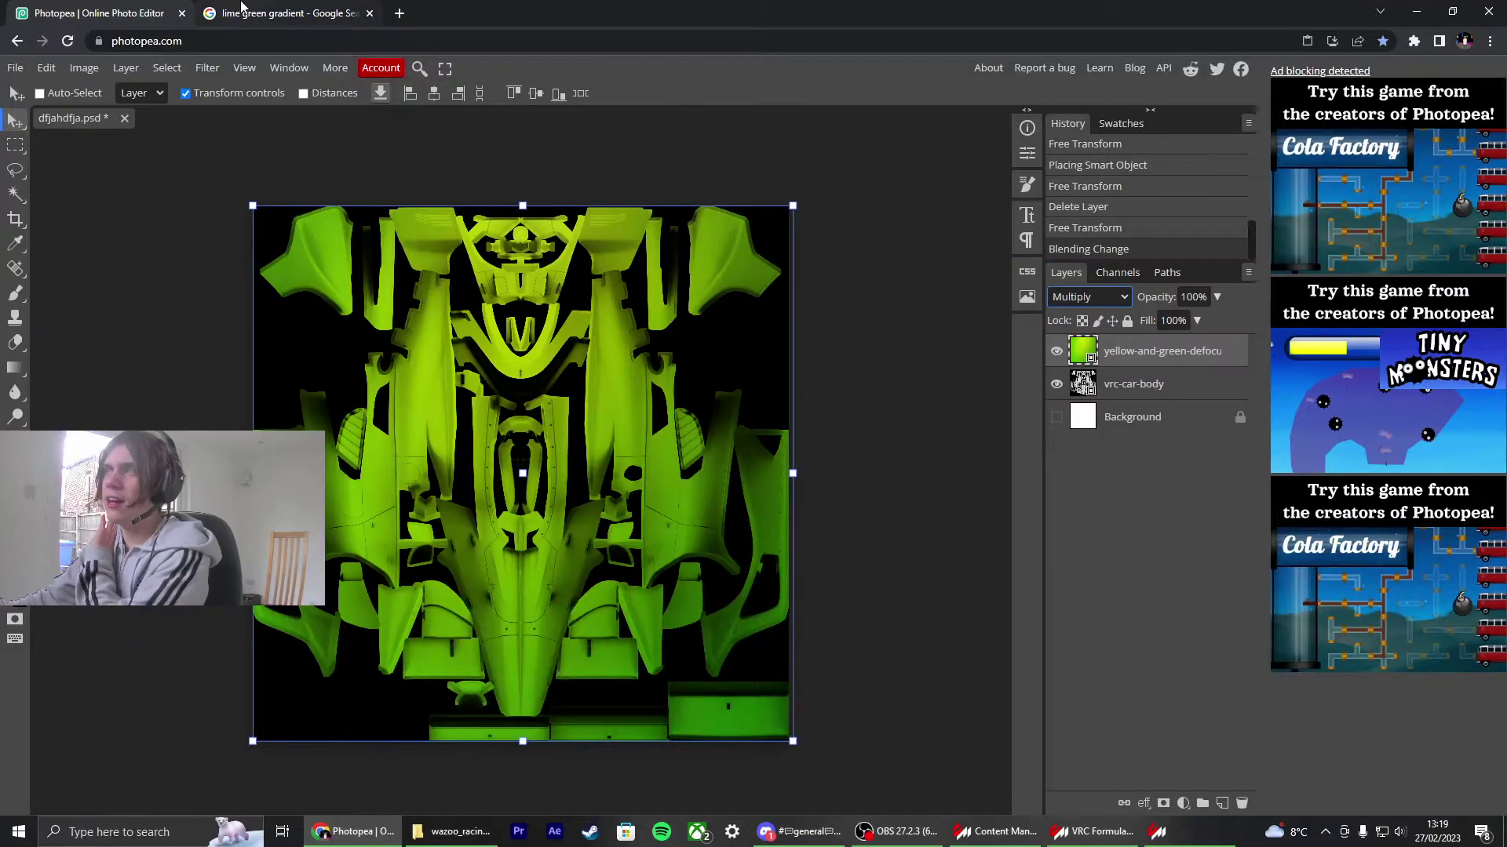
Step: On the Google Images tab, close the search-by-image panel and select the old query
left_click(244, 8)
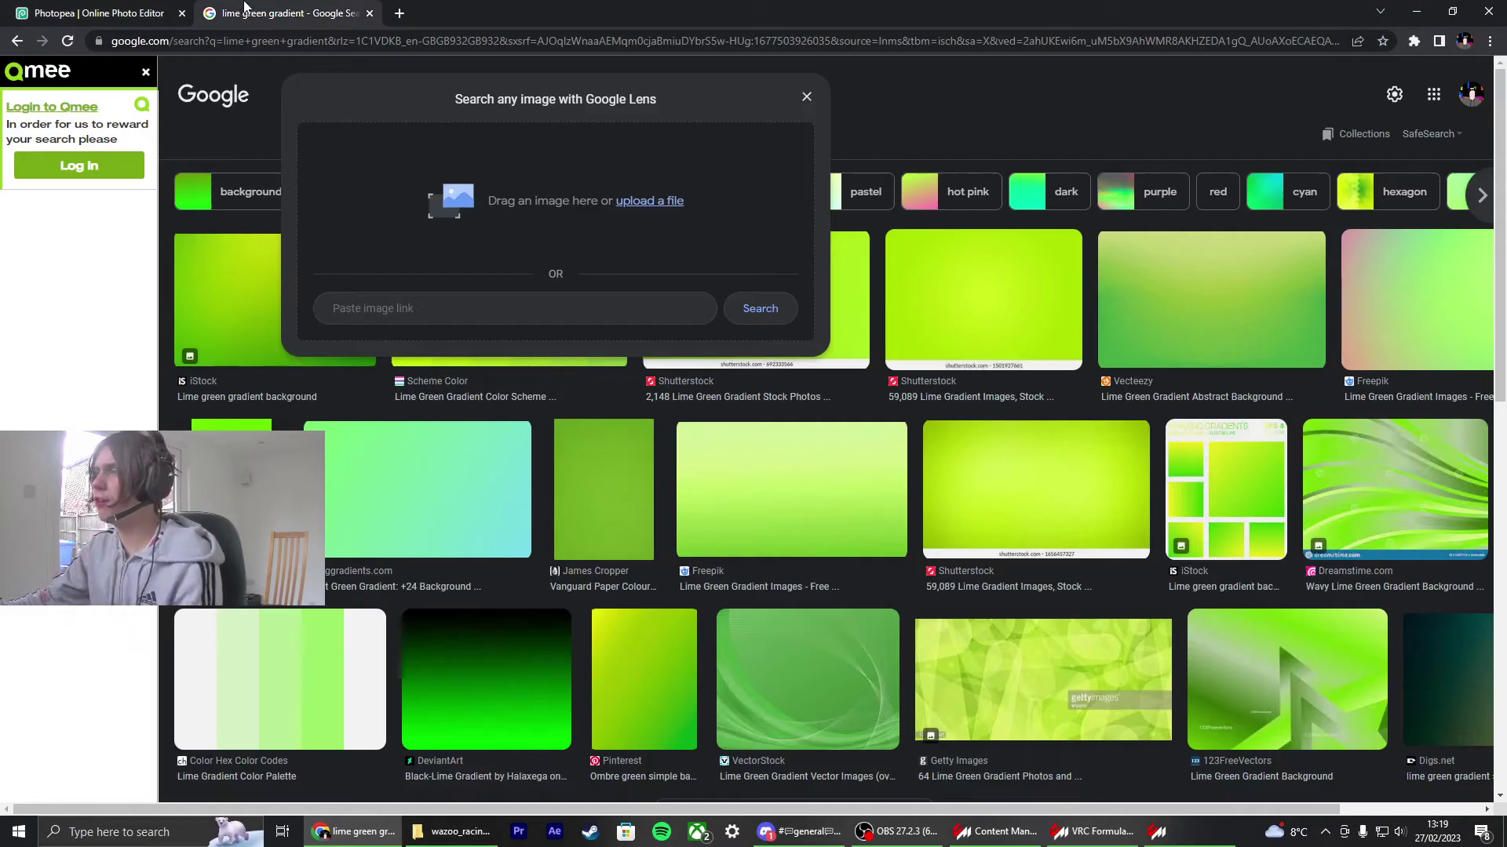
left_click(63, 8)
key("t")
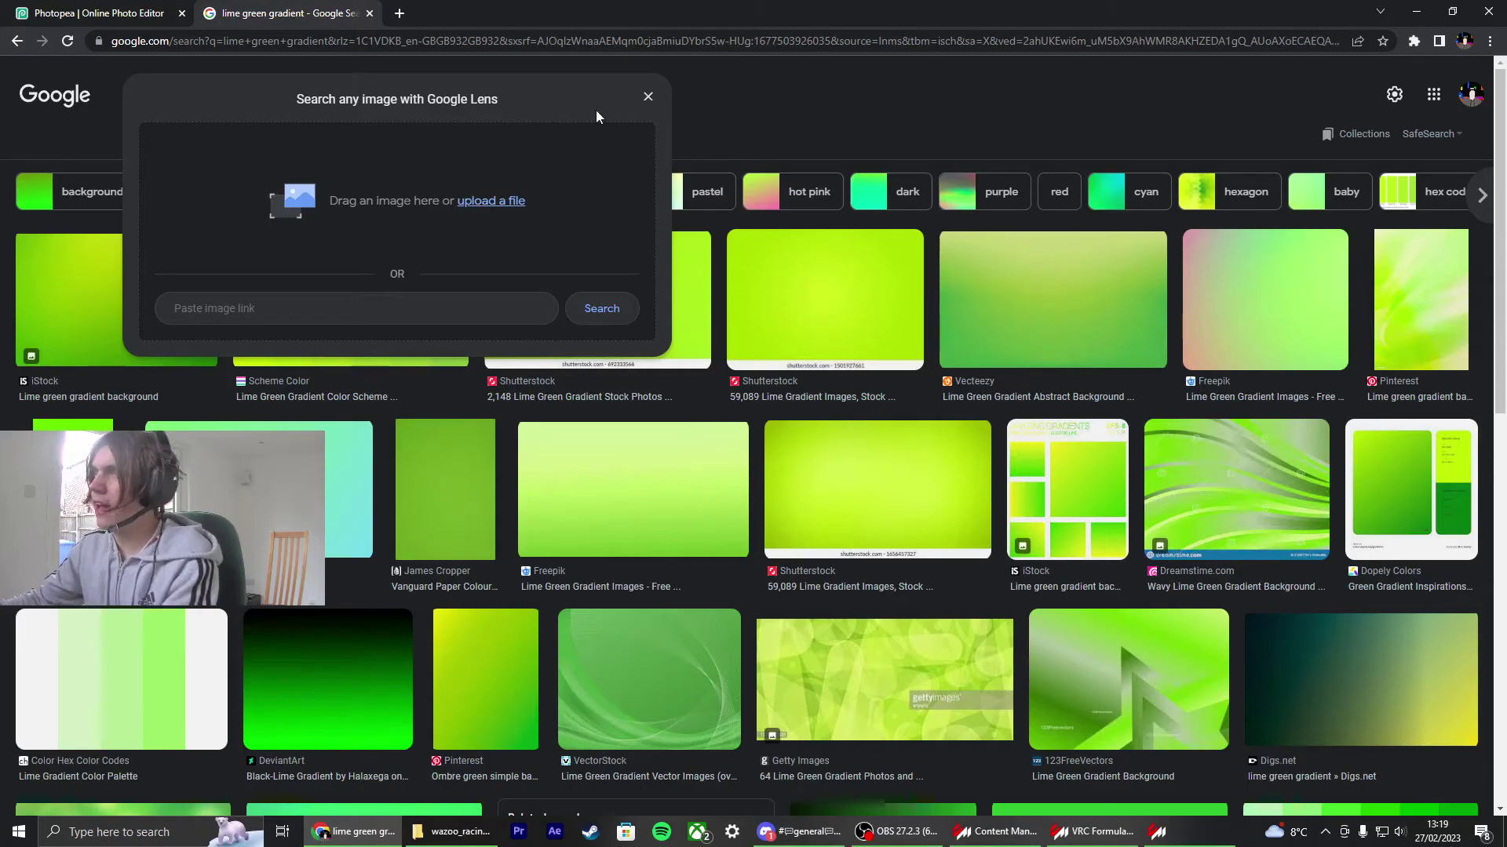
left_click(599, 114)
triple_click(218, 92)
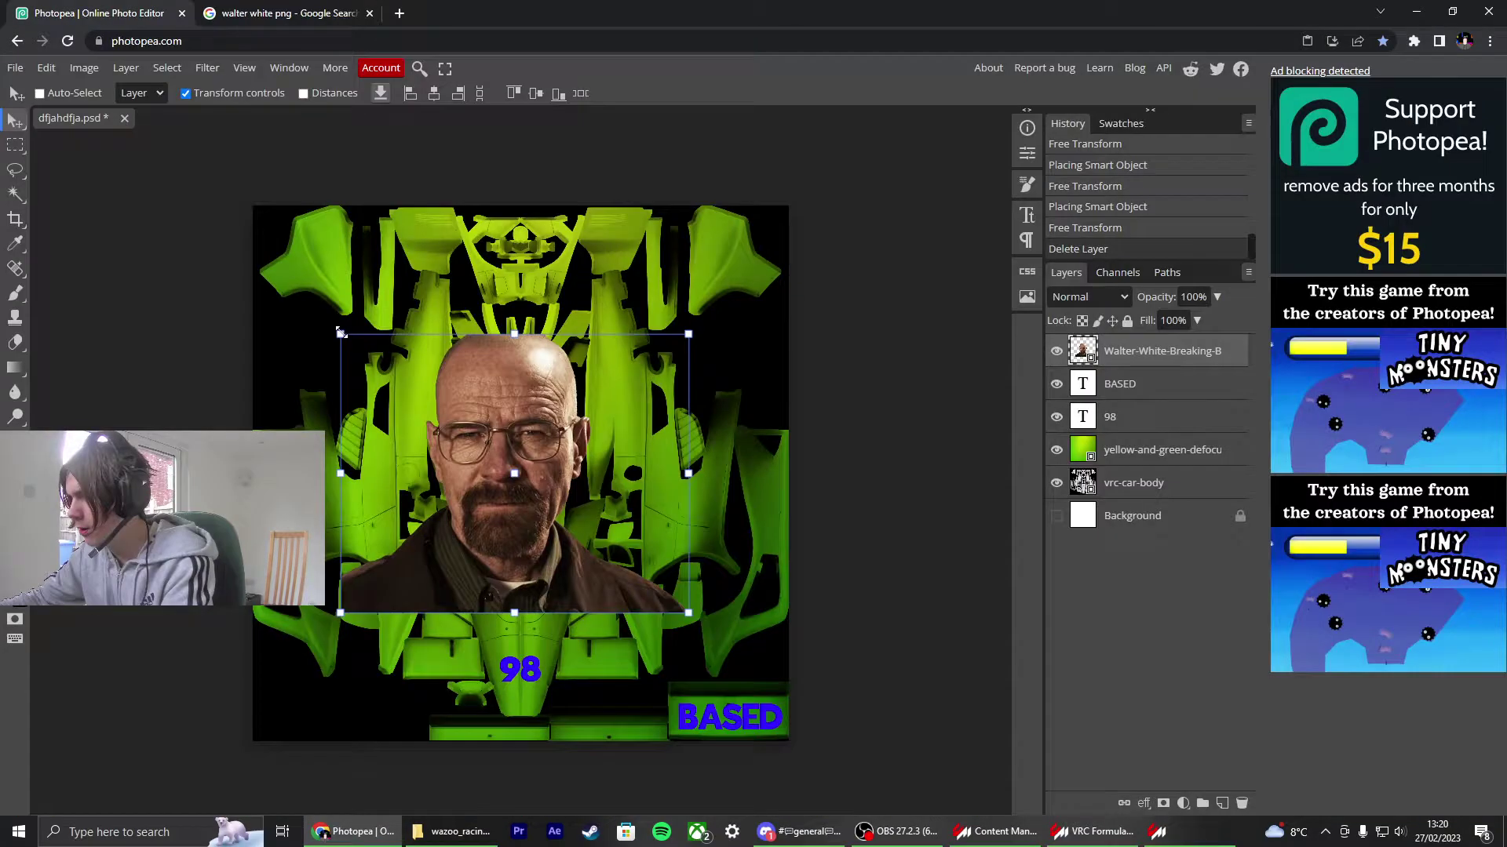
Step: Shrink the Walter White image and position it on the lime livery
left_click_drag(351, 141, 558, 502)
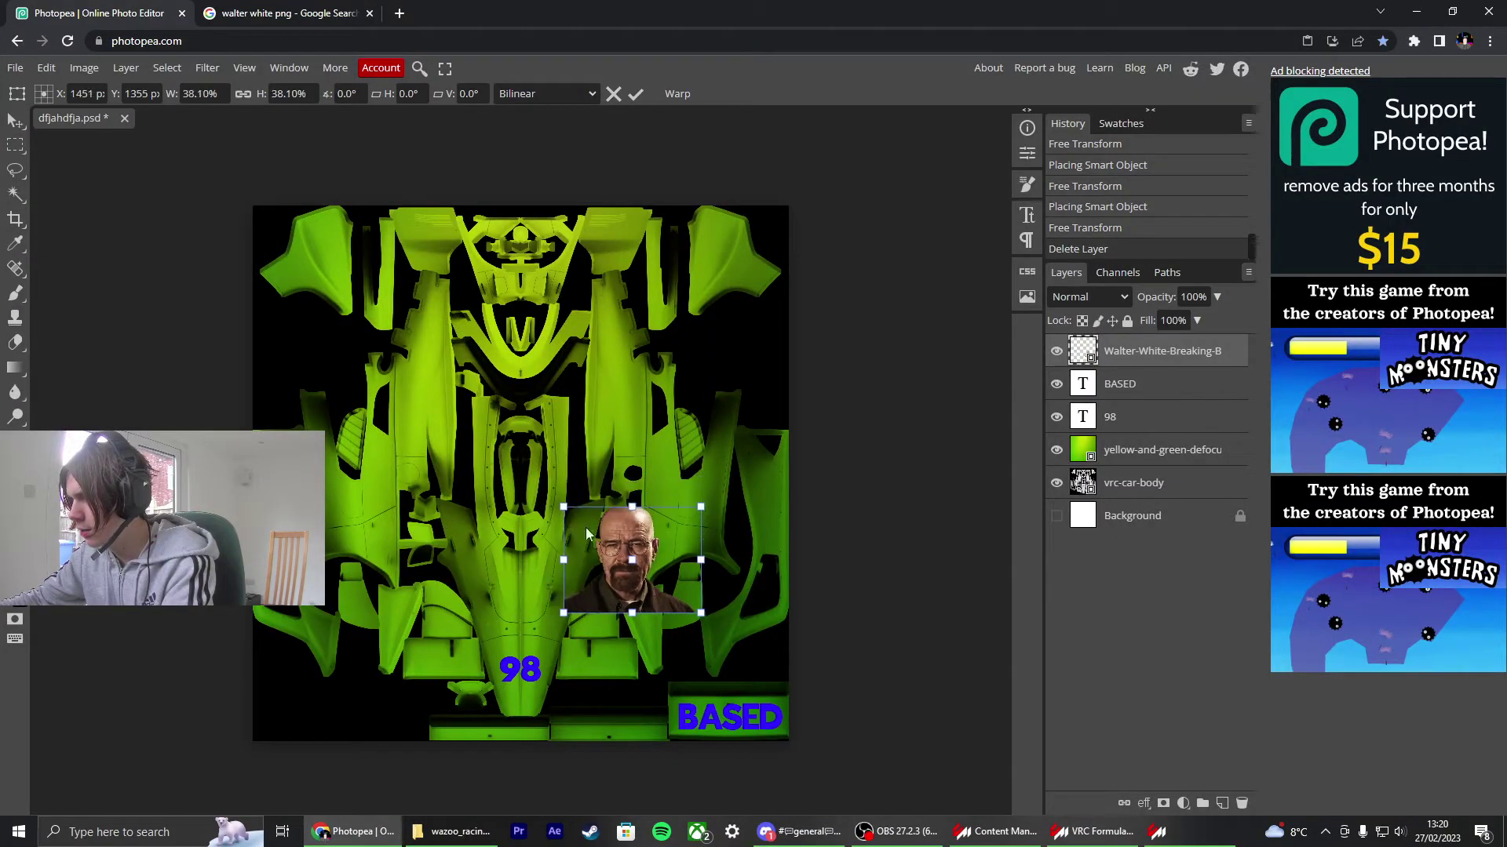
left_click_drag(628, 550, 434, 386)
left_click_drag(367, 339, 444, 414)
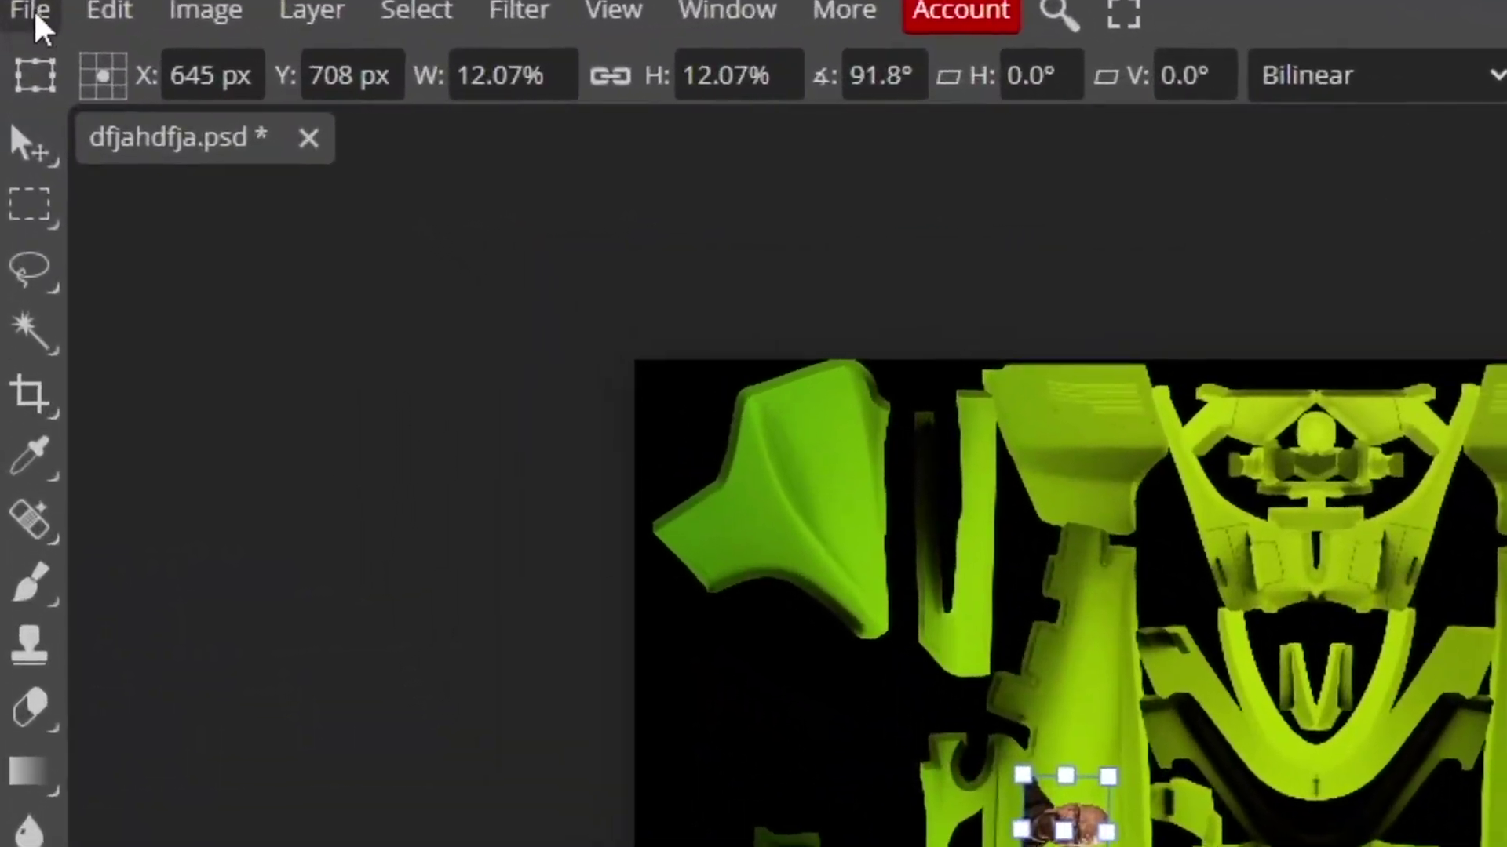
Step: Open the DDS export settings from File > Export as
left_click(34, 11)
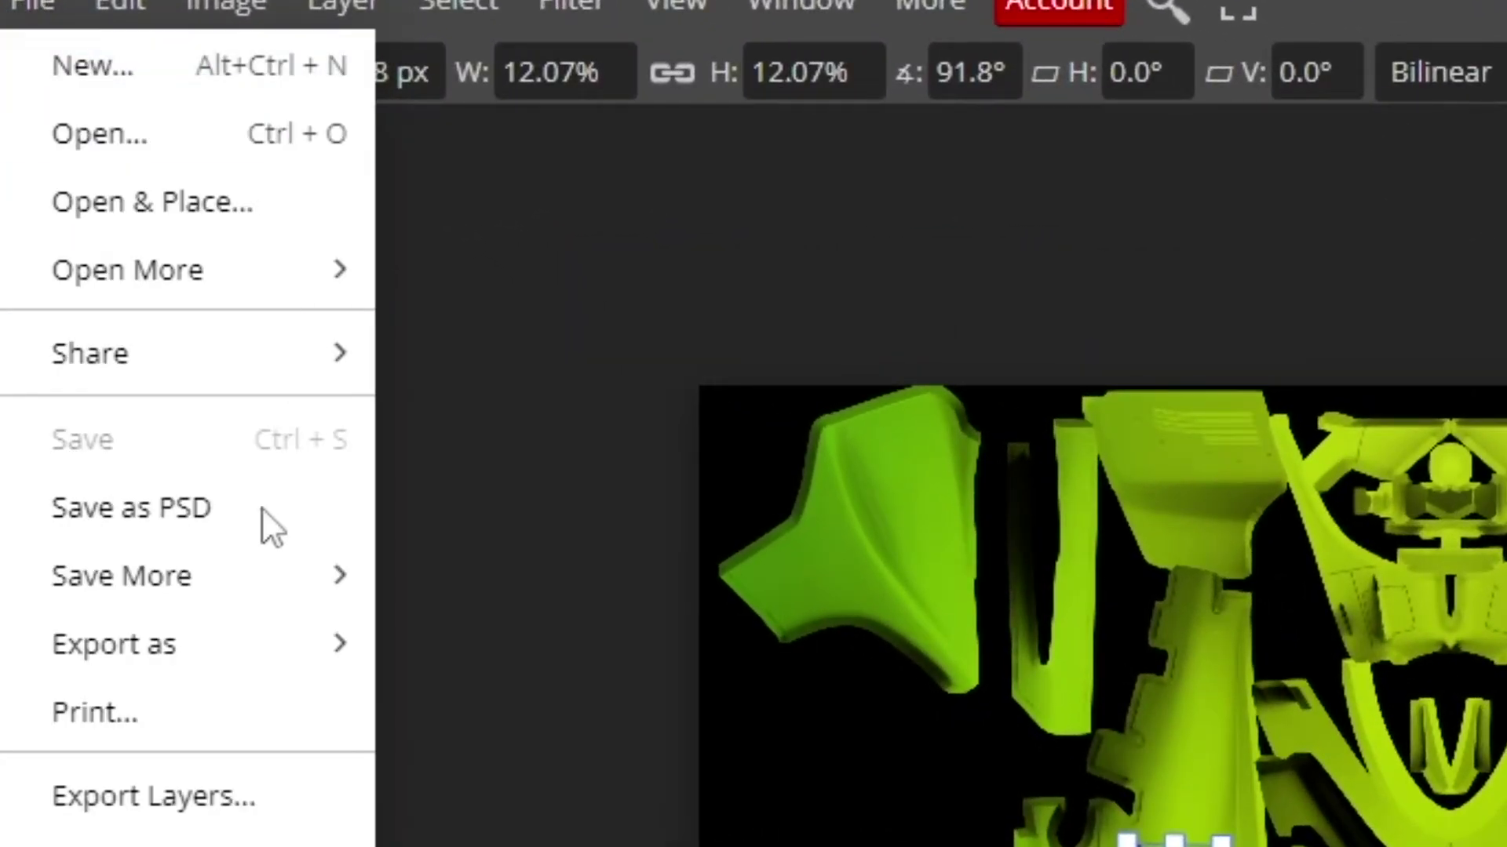
mouse_move(214, 638)
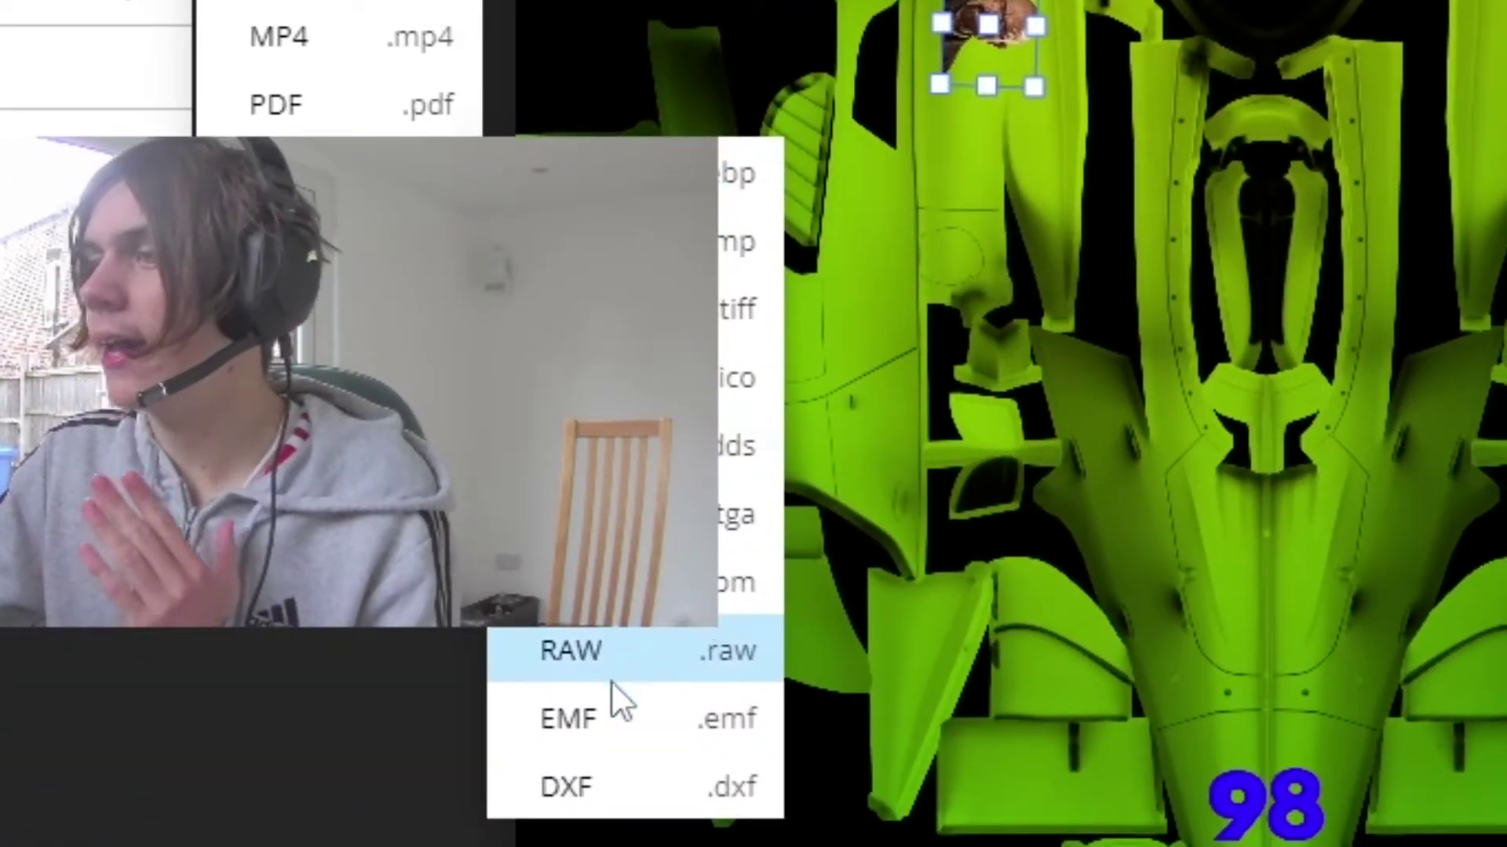
left_click(721, 470)
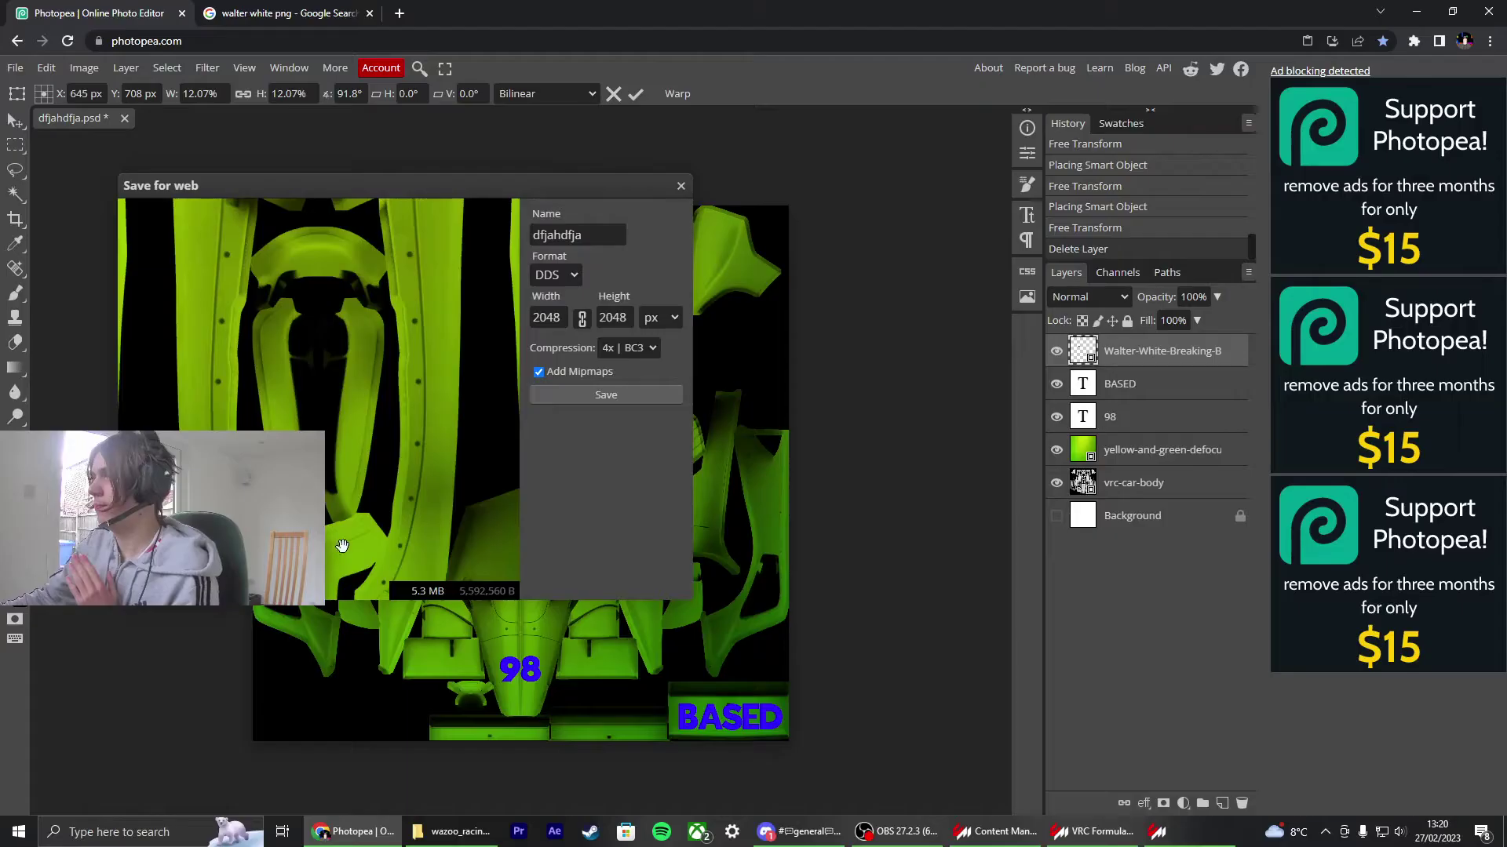
double_click(604, 235)
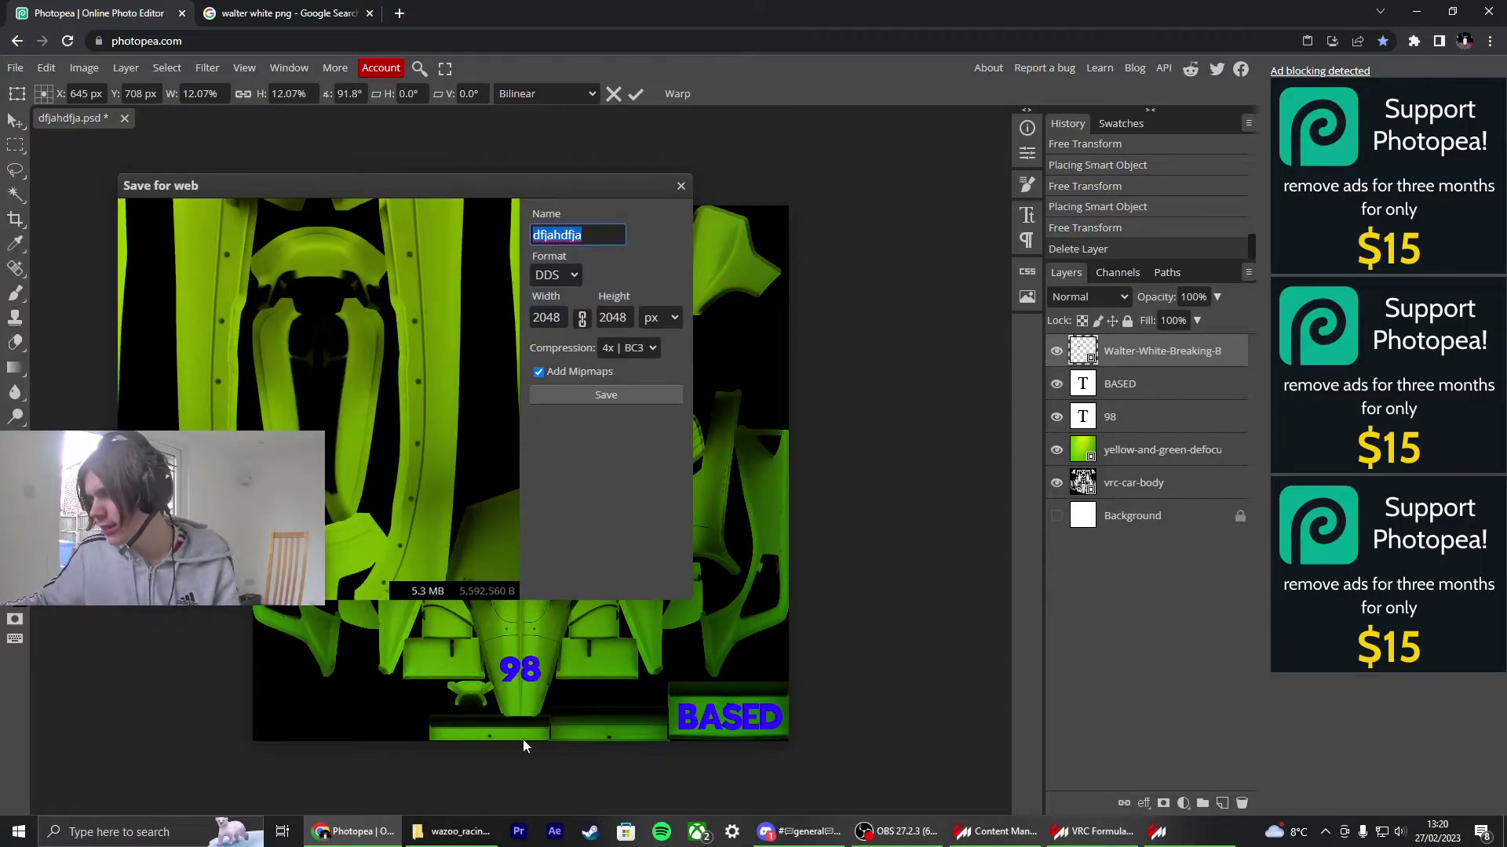
Step: Export the livery as vrc-car-body.dds and bring up the wazoo_racing_98_road folder
left_click(454, 832)
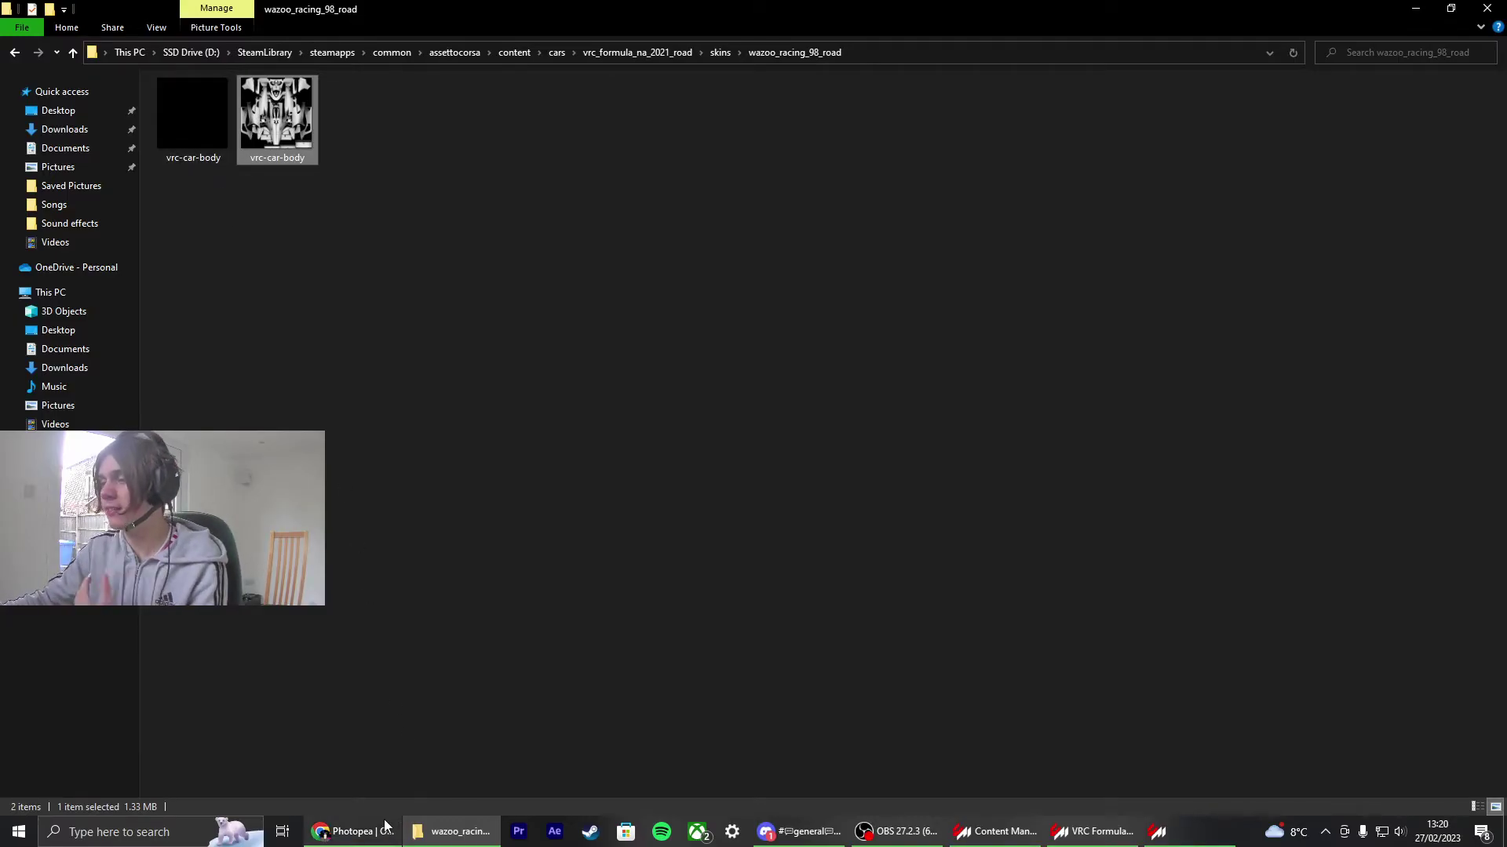
left_click(353, 832)
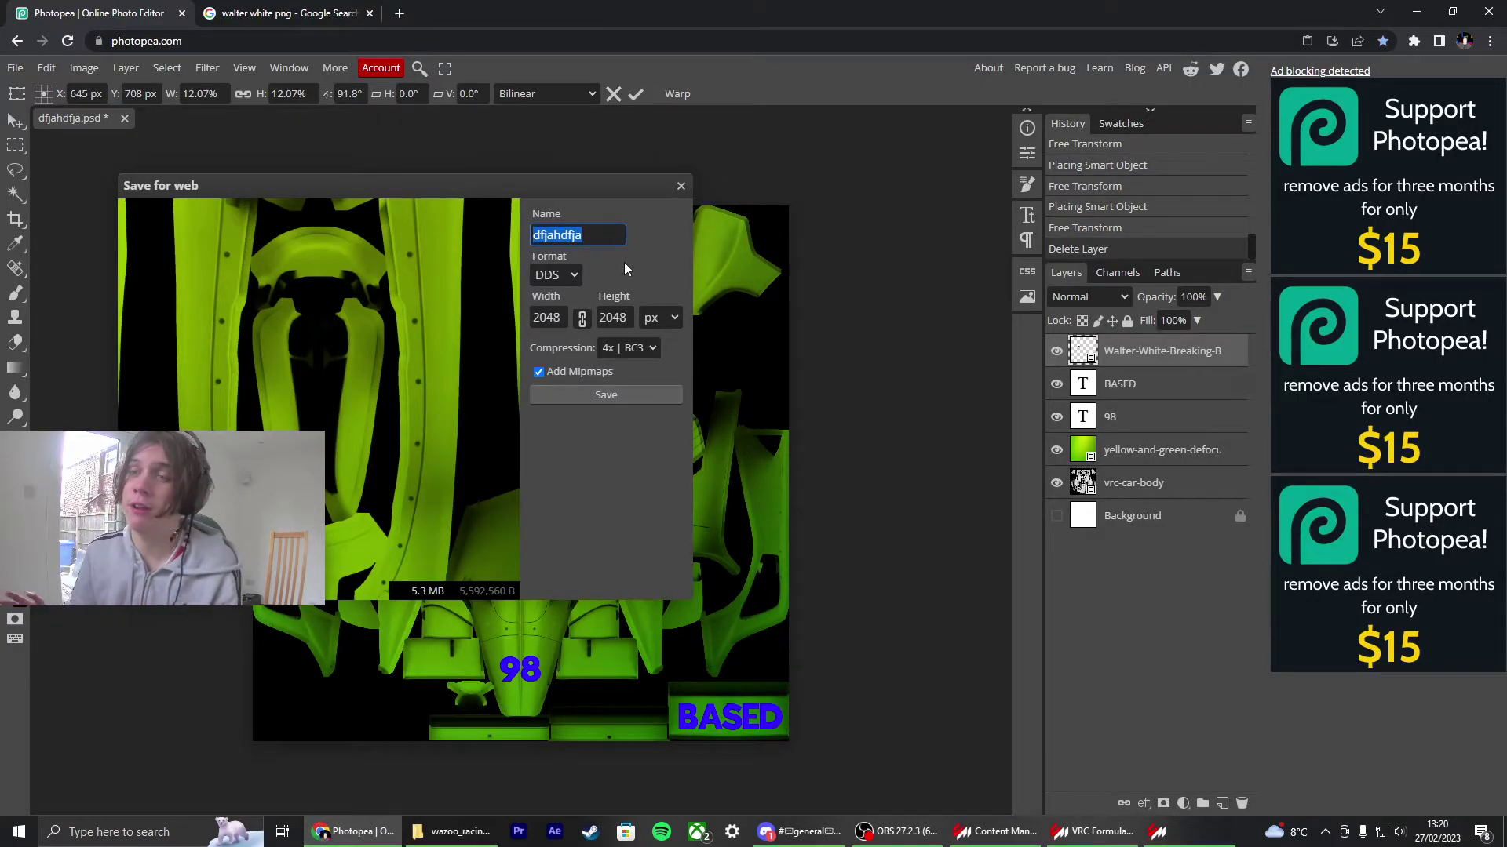
type("vrc")
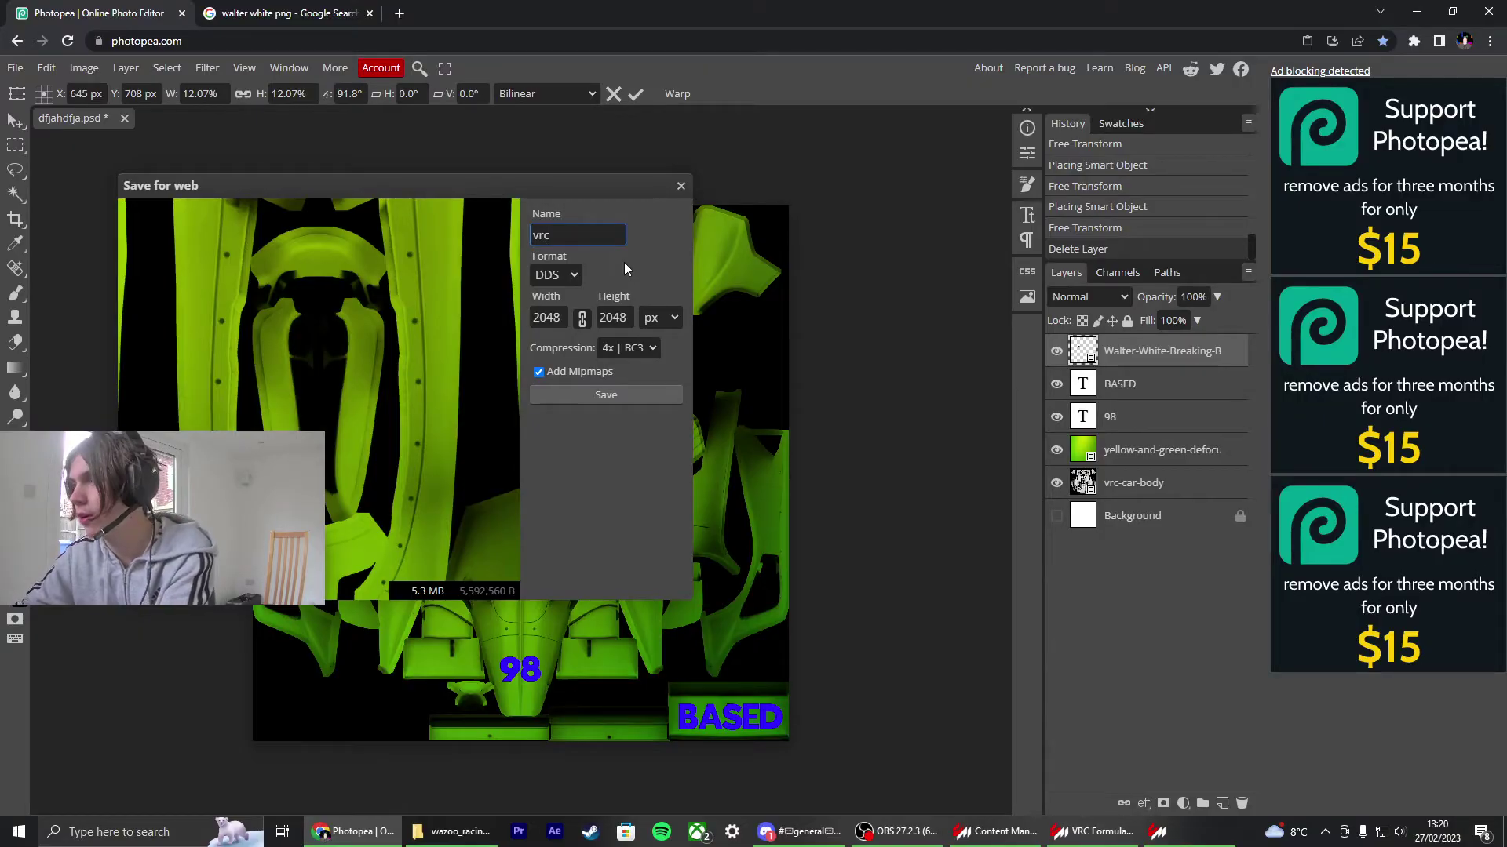
type("-car-body")
key("Return")
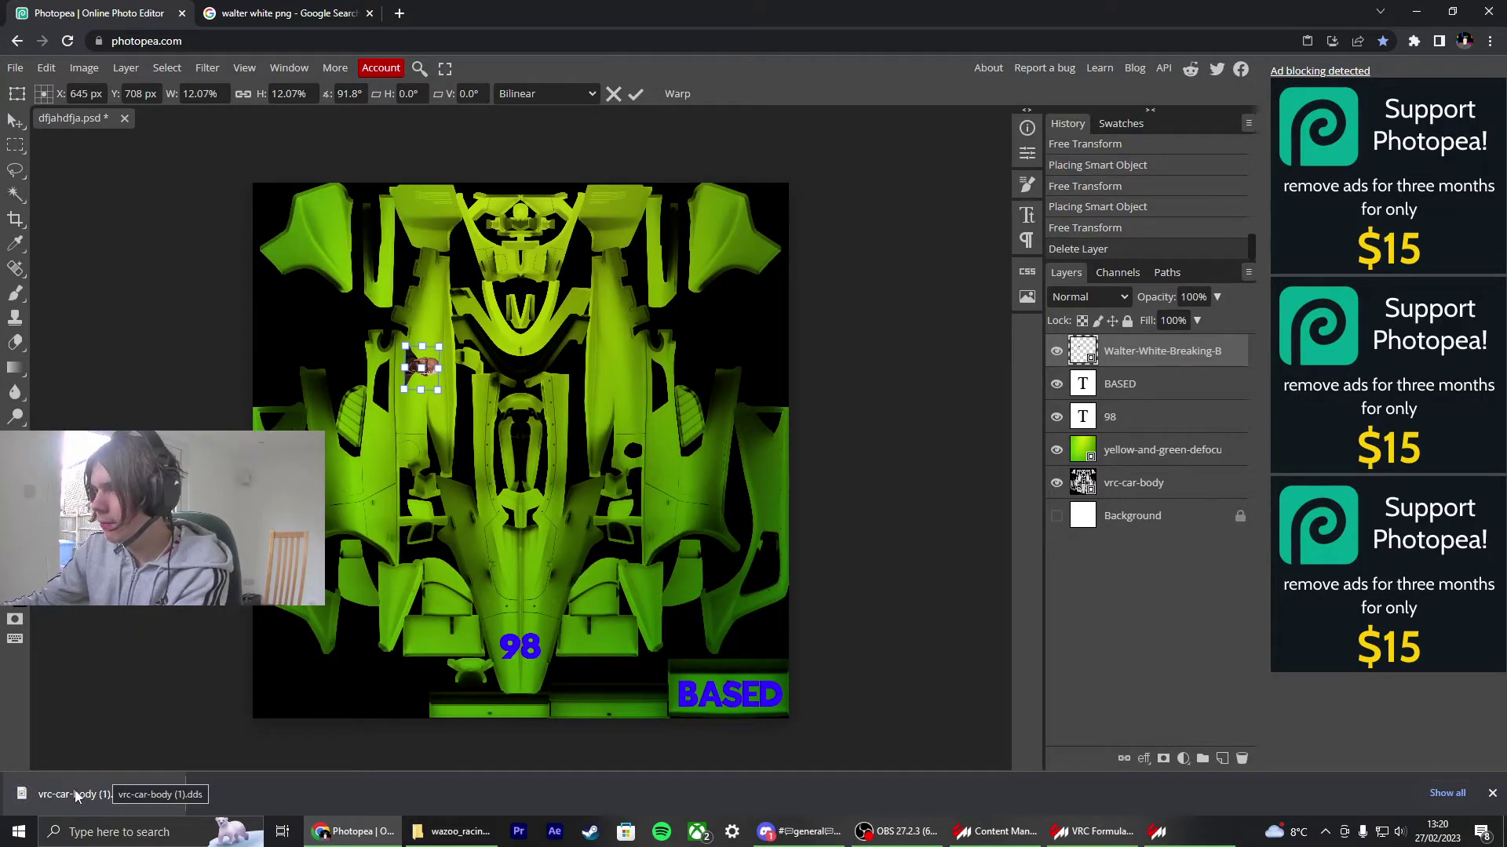
left_click(459, 831)
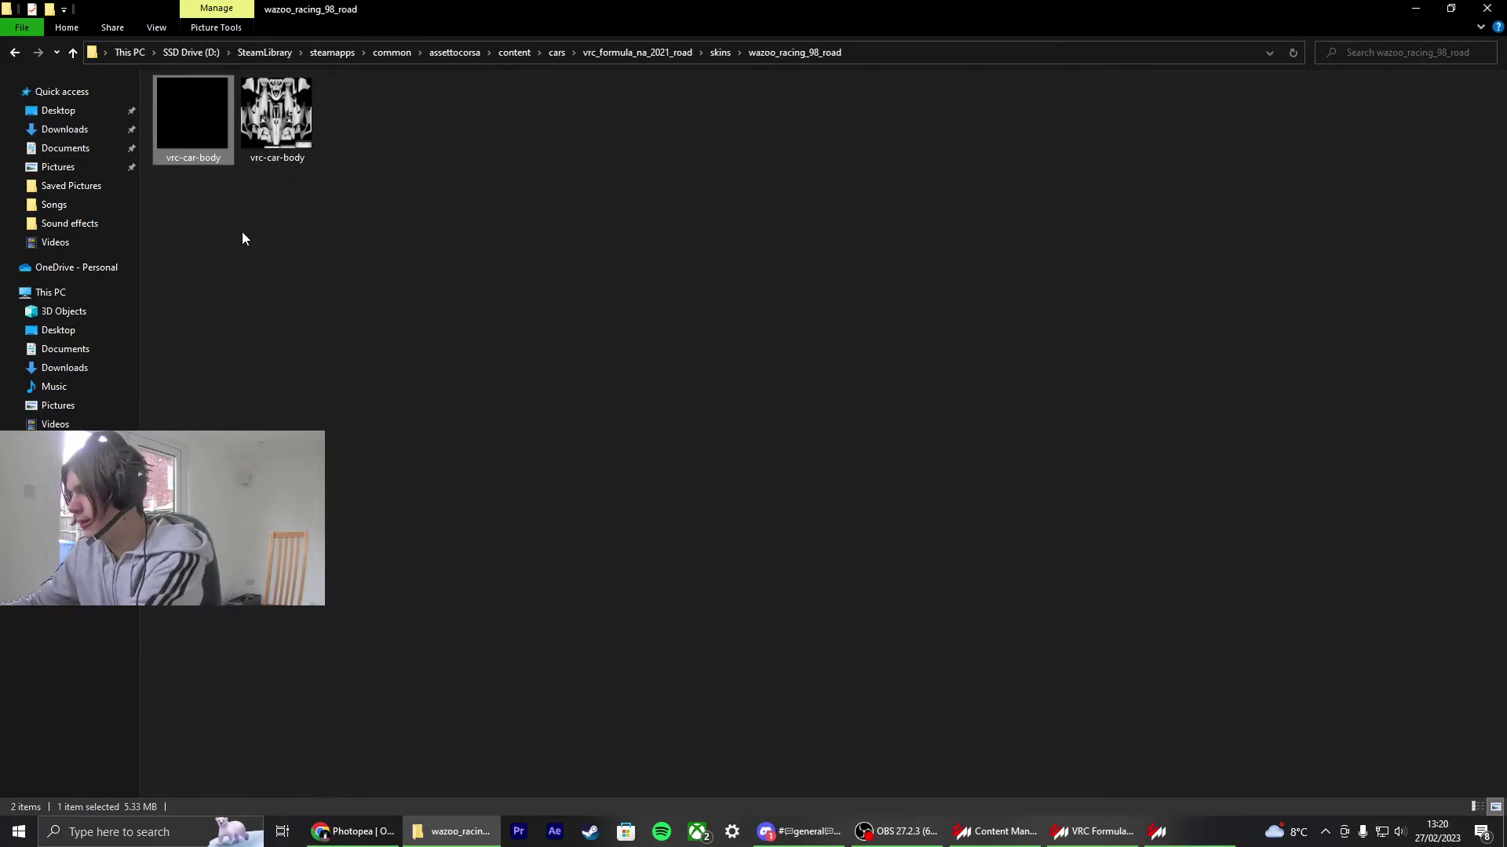
Step: Delete the old black vrc-car-body texture and move the downloaded lime-green DDS into wazoo_racing_98_road
key("Delete")
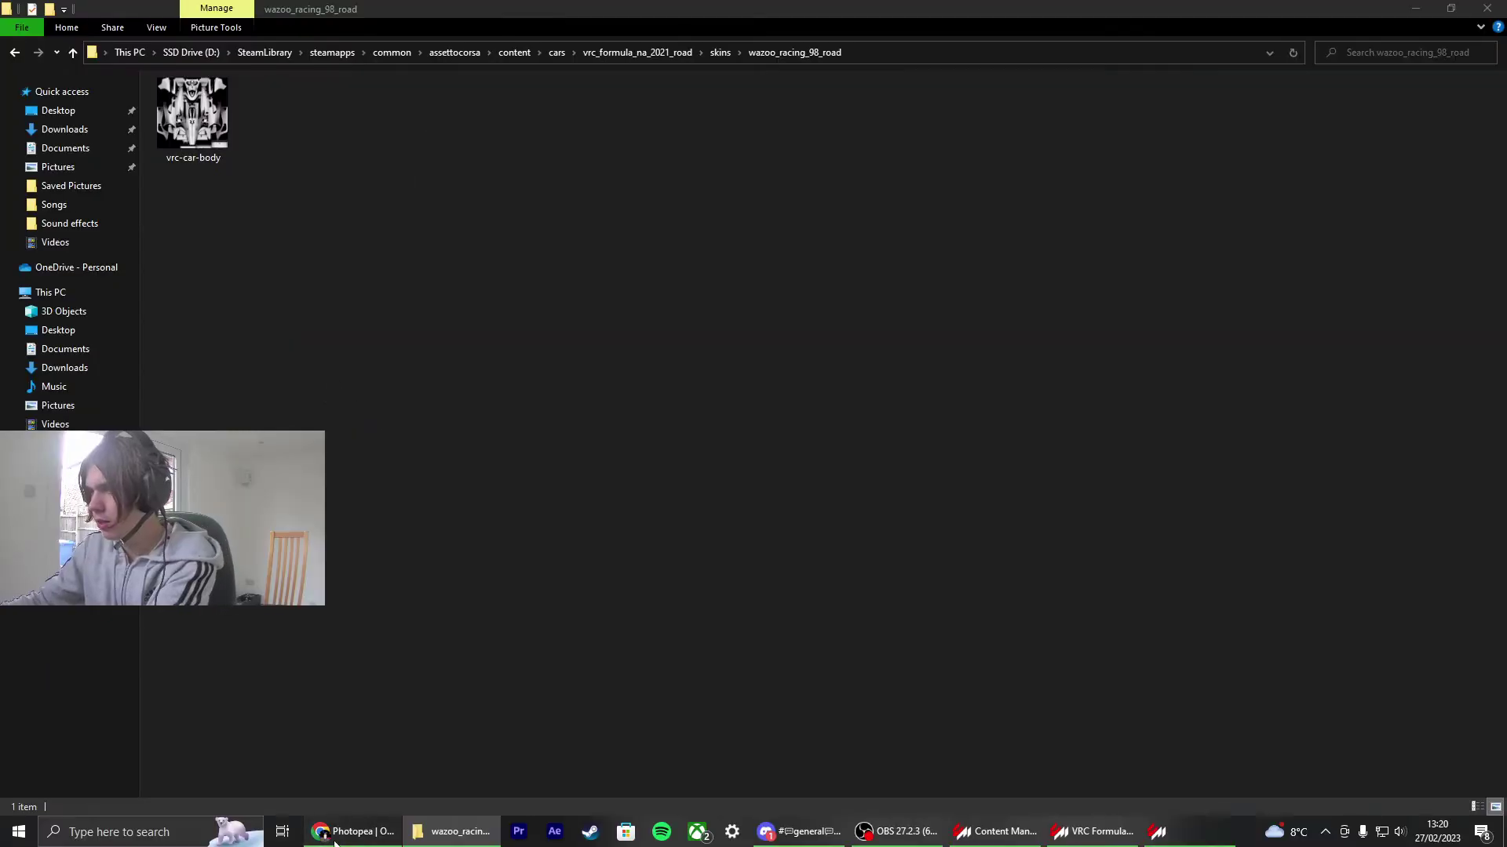
left_click(335, 839)
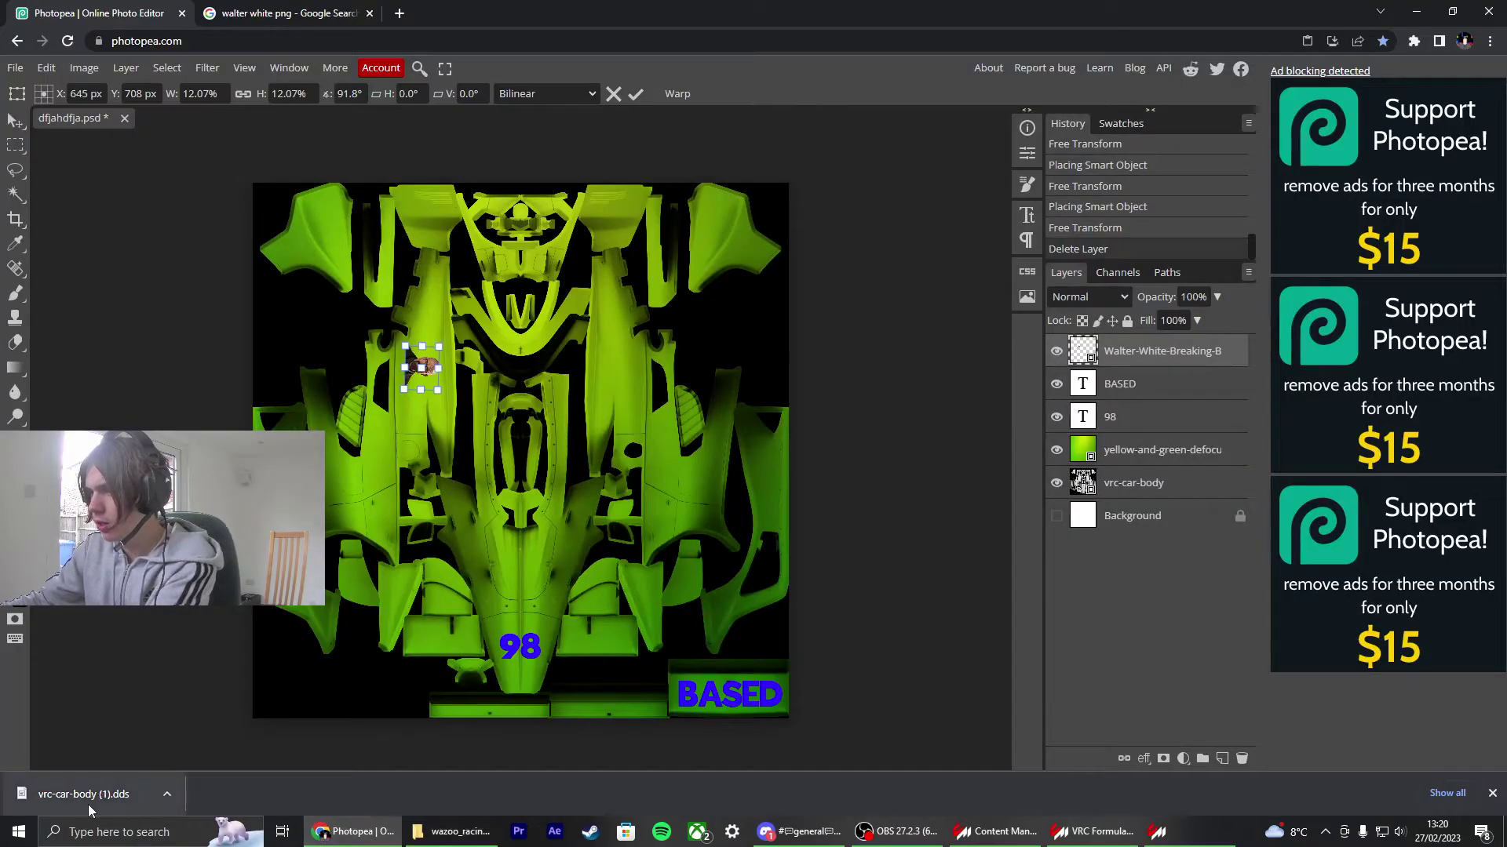
left_click_drag(90, 817, 350, 463)
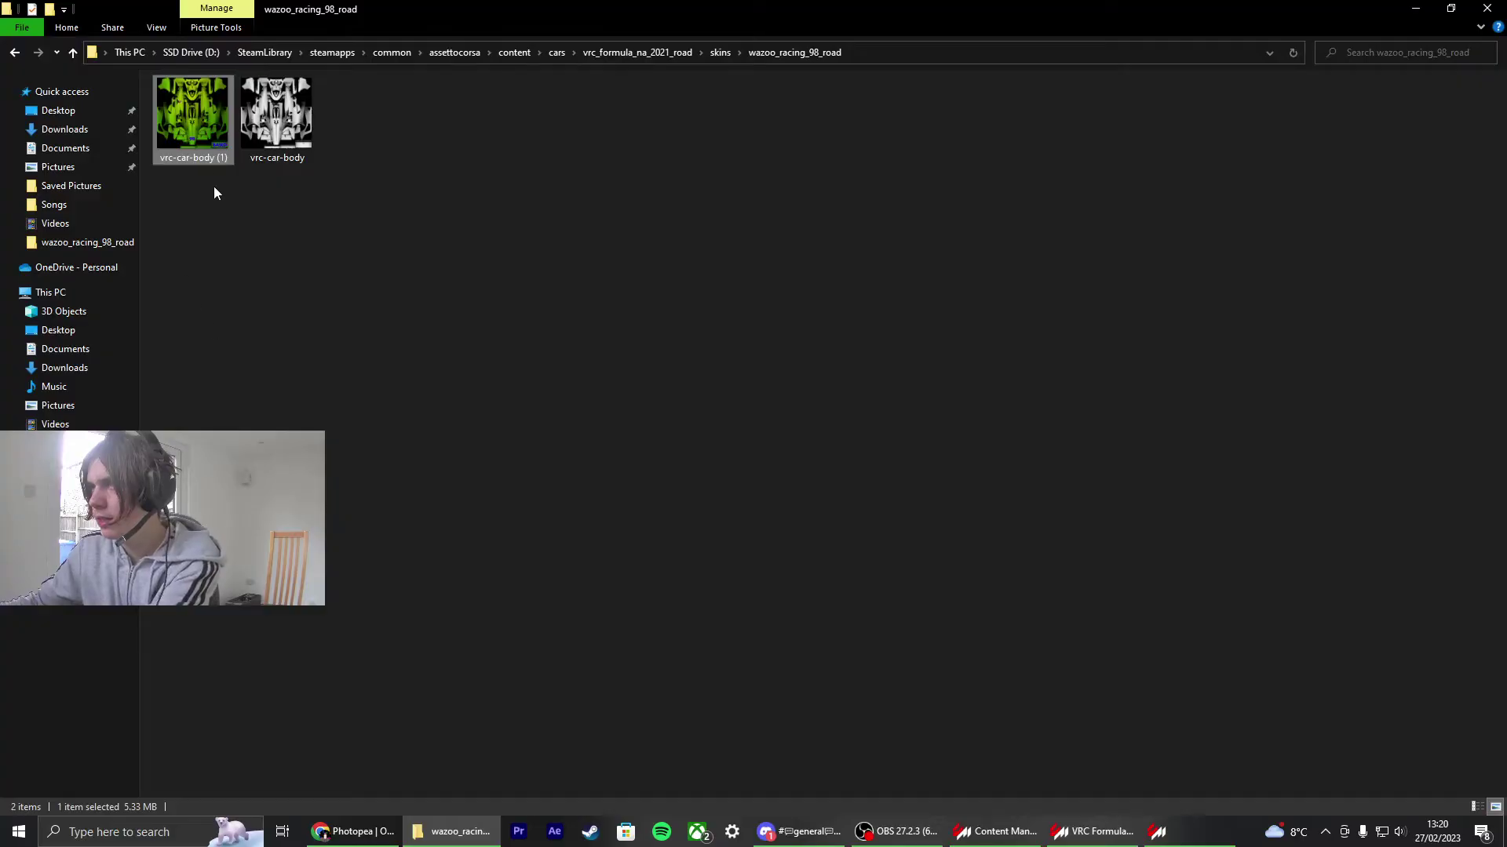
Step: Rename the copied DDS texture to vrc-car-body
right_click(193, 135)
left_click(266, 551)
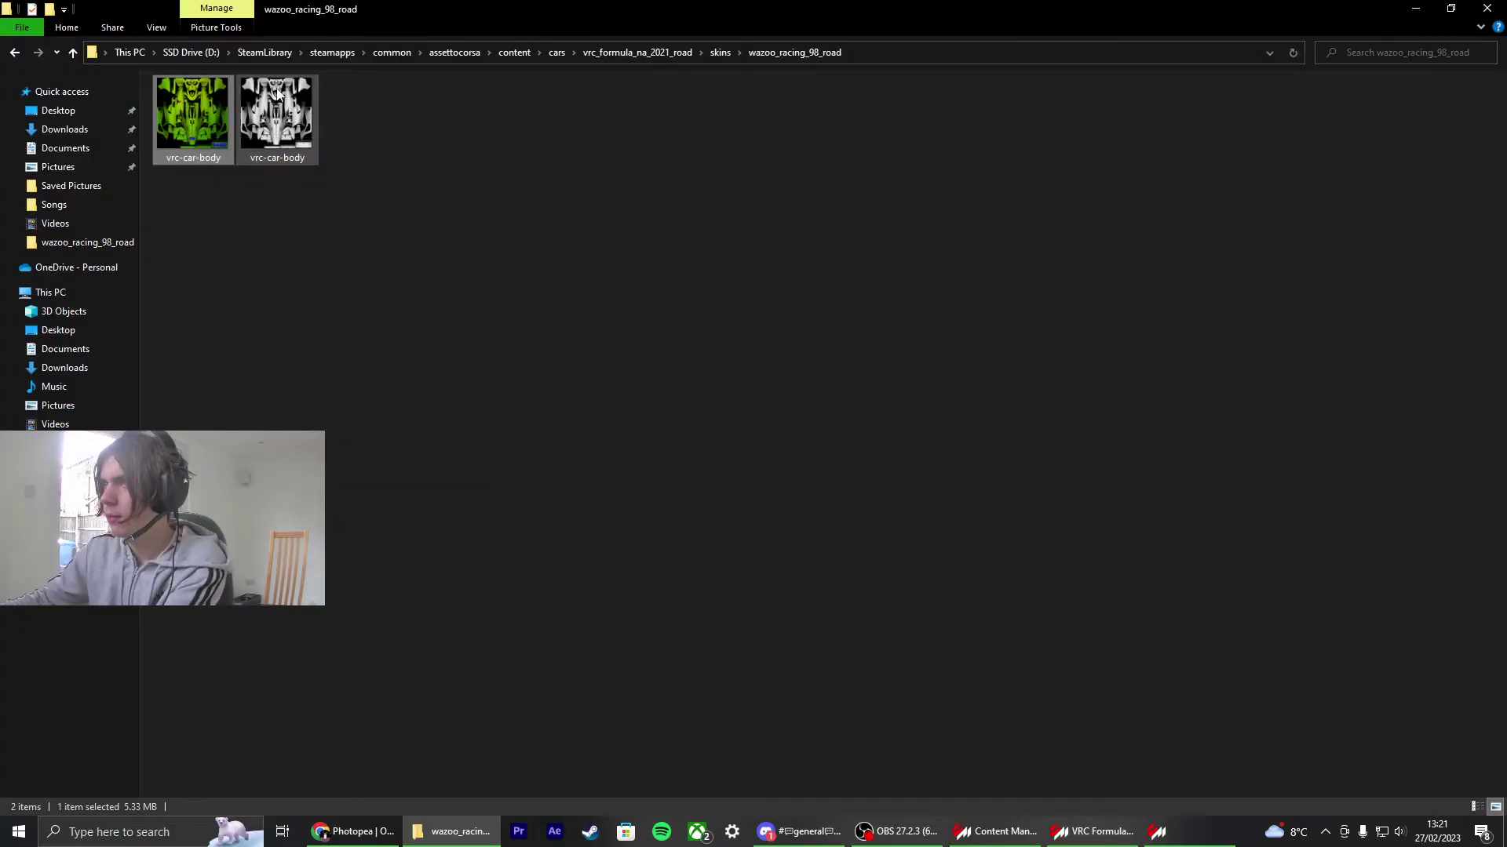
type("vrc-car-body")
left_click(314, 246)
left_click(1409, 8)
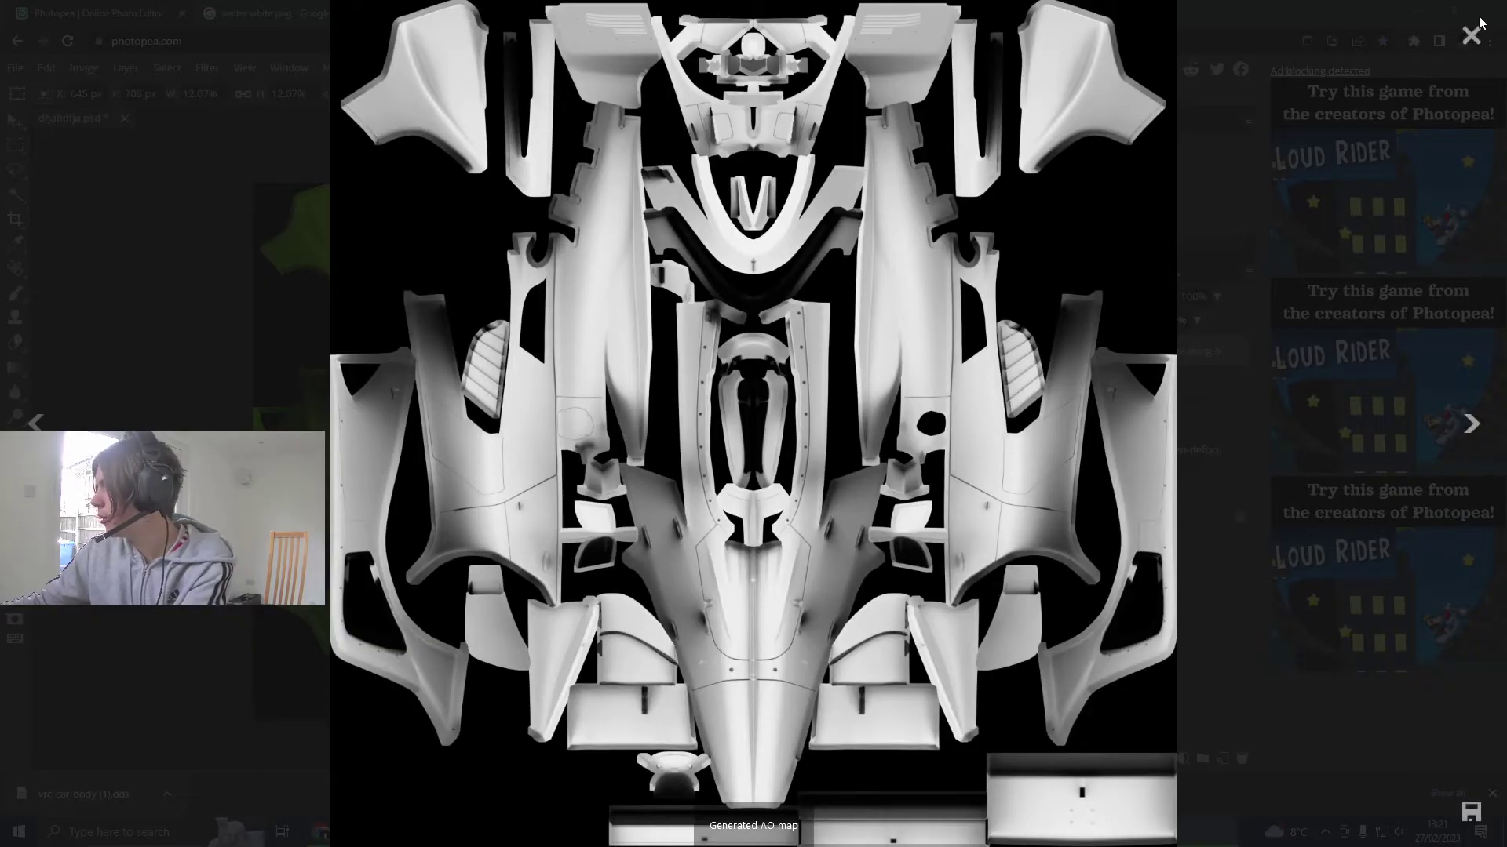
Step: Close the AO map and showroom, select the new lime-green skin and regenerate its preview images
left_click(1477, 25)
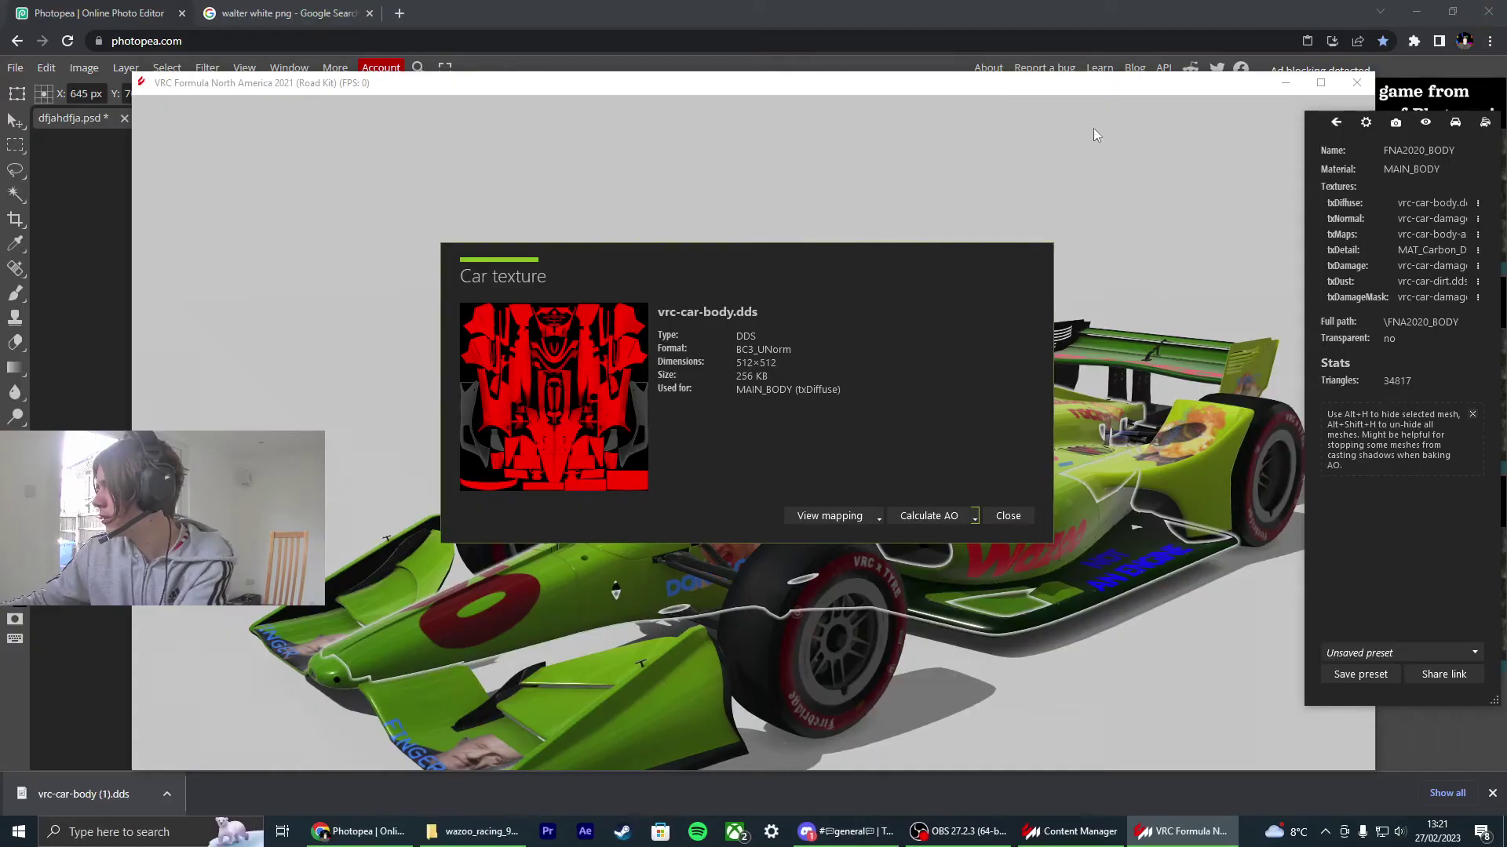
key("alt+F4")
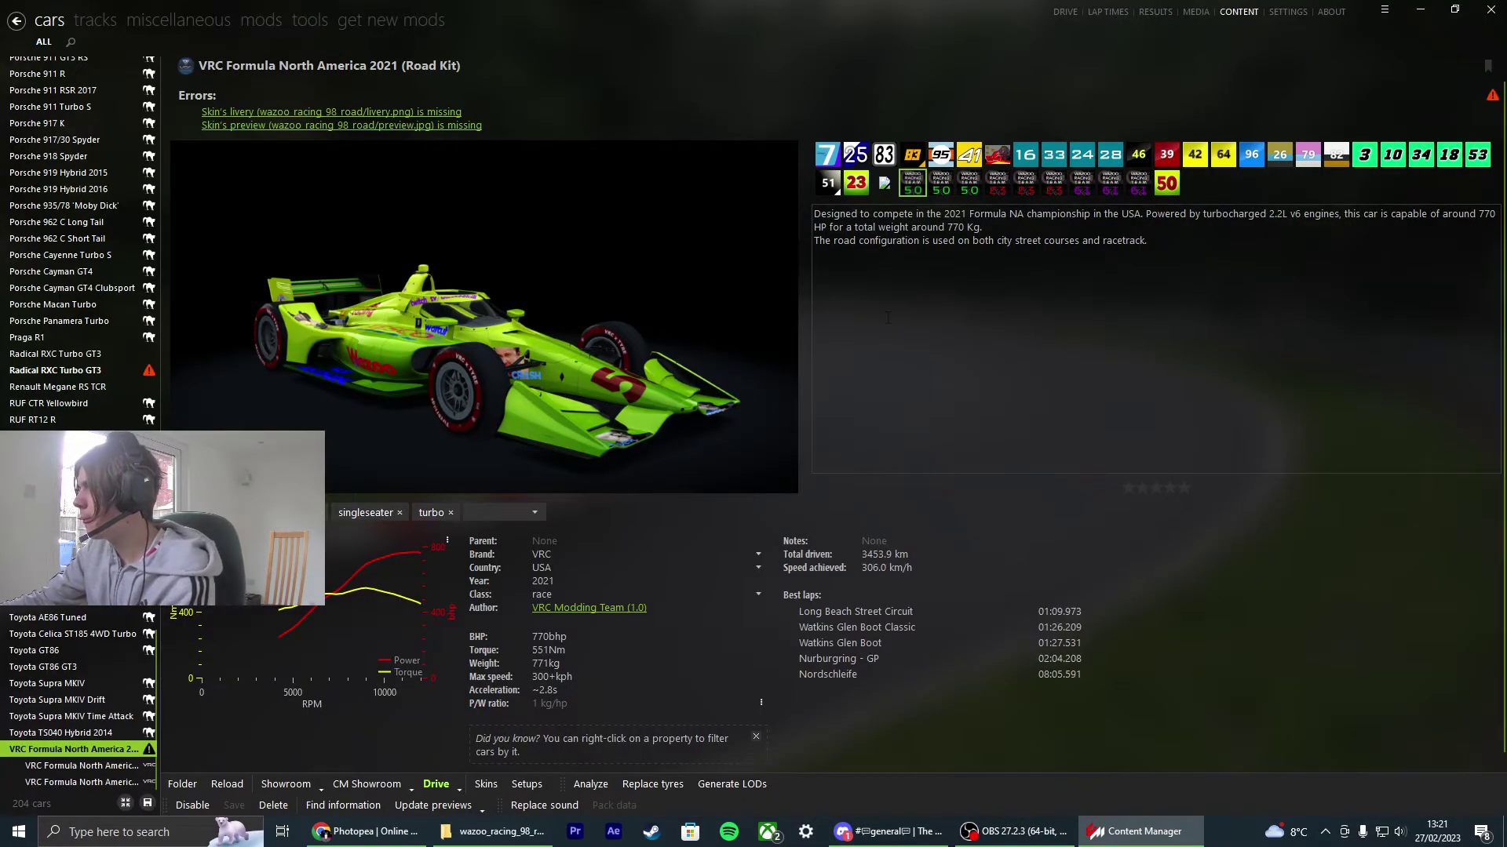
left_click(891, 186)
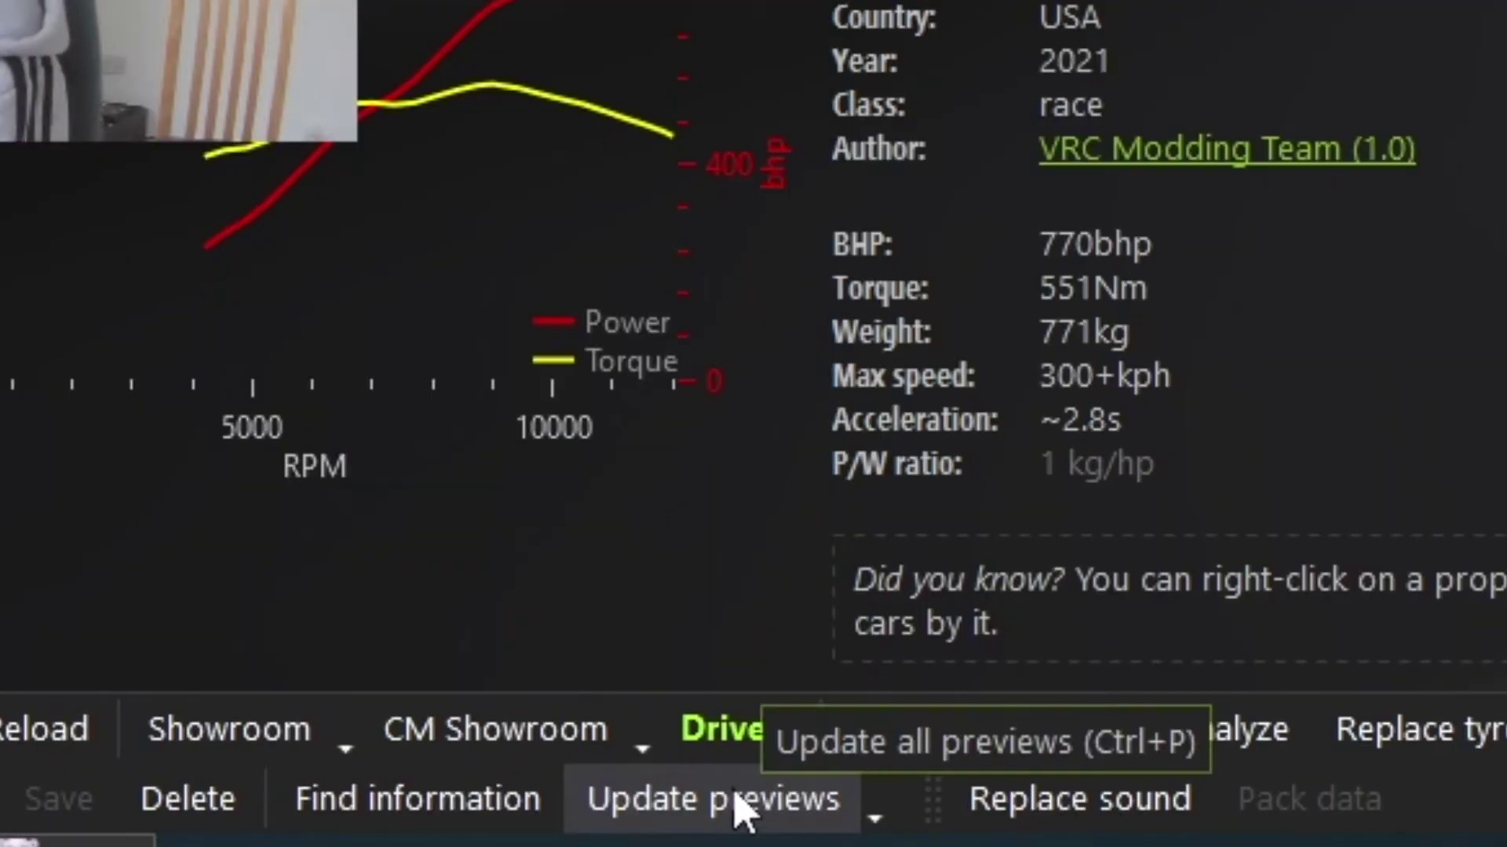
left_click(441, 808)
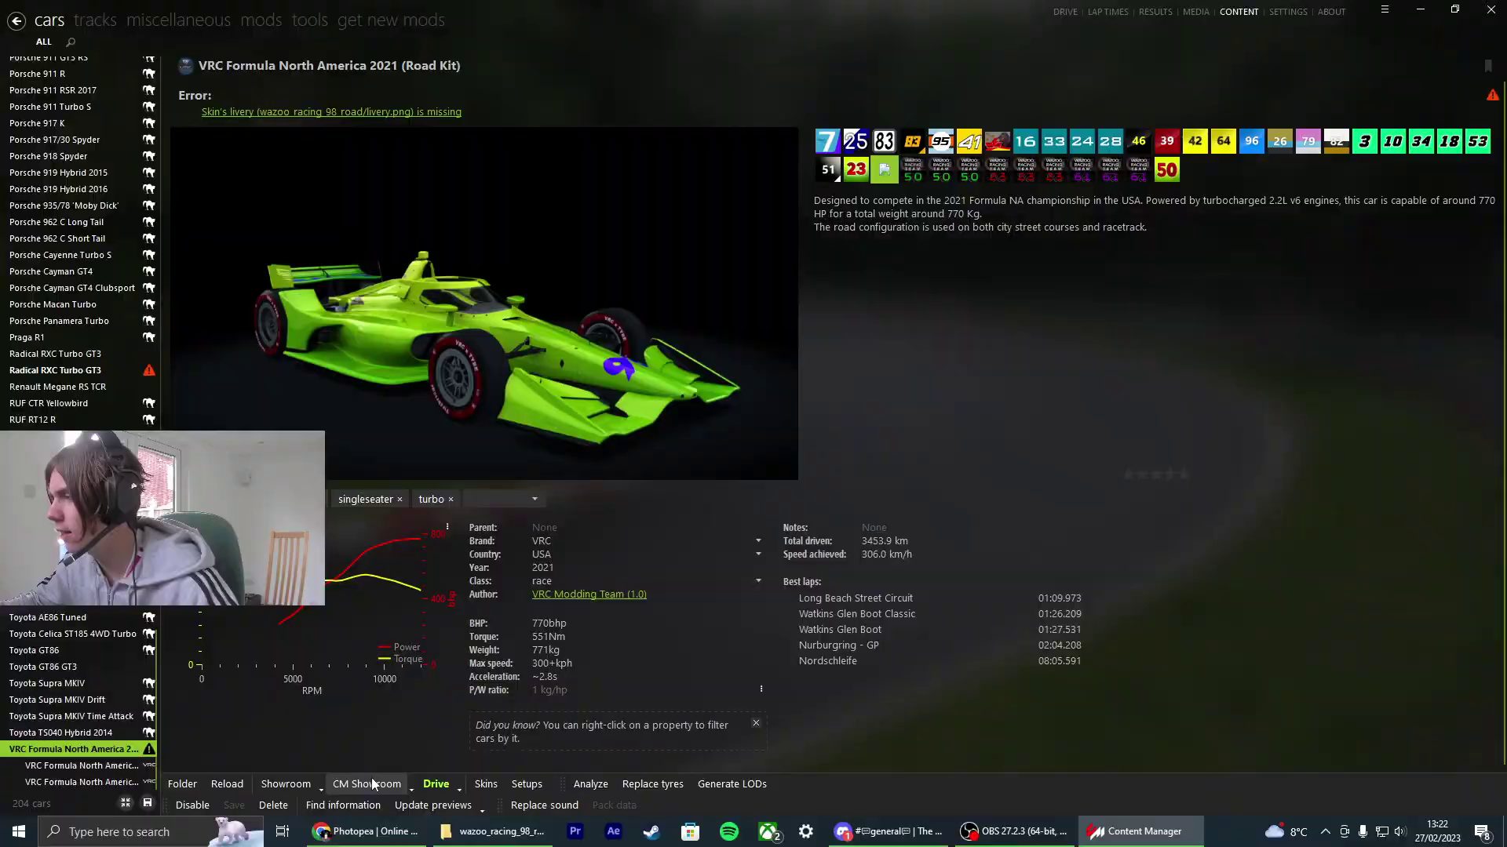
left_click(367, 784)
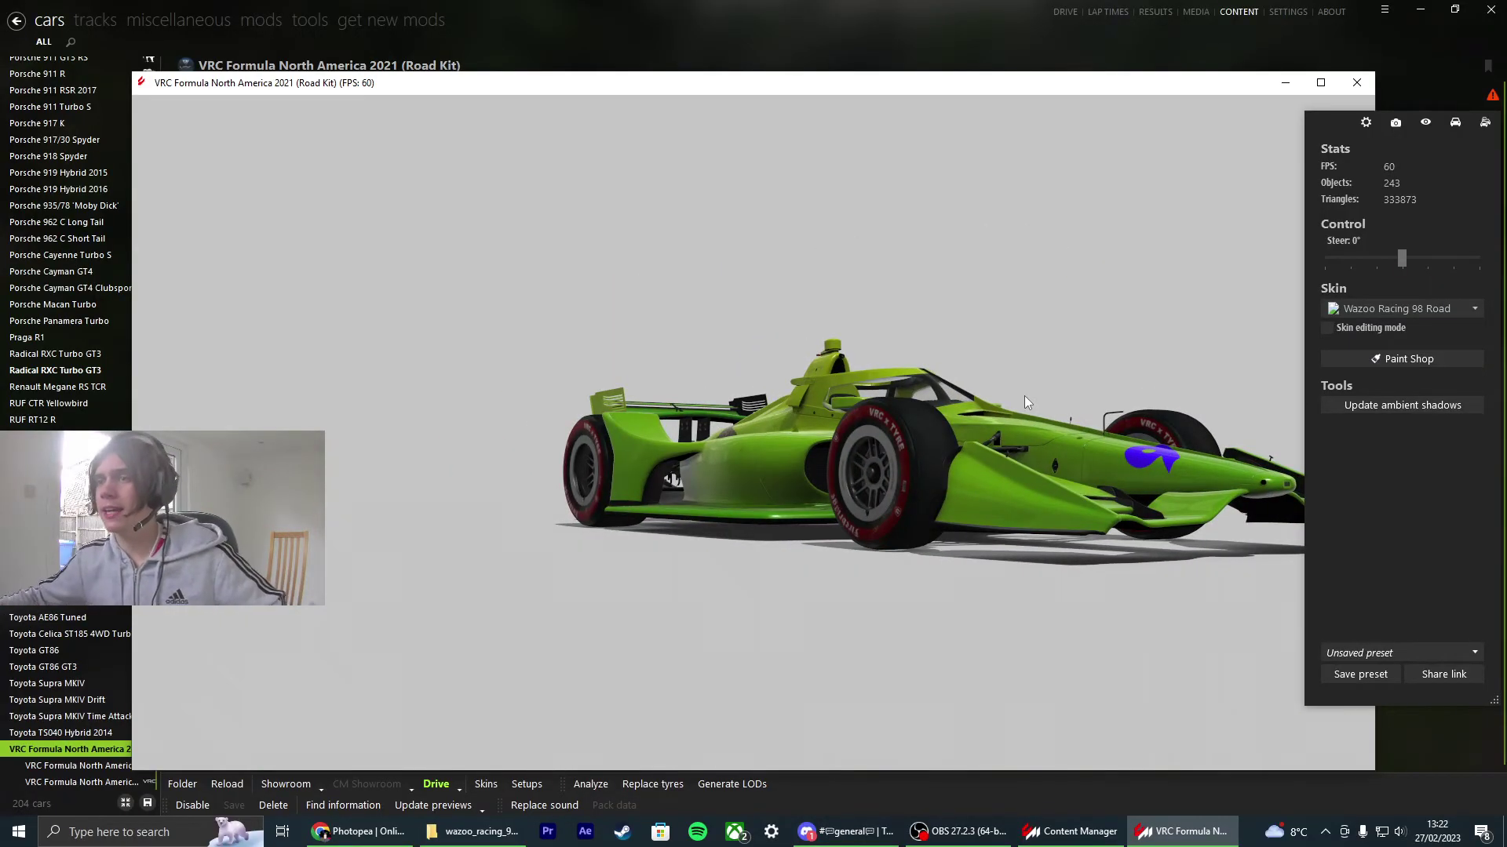
left_click(1356, 83)
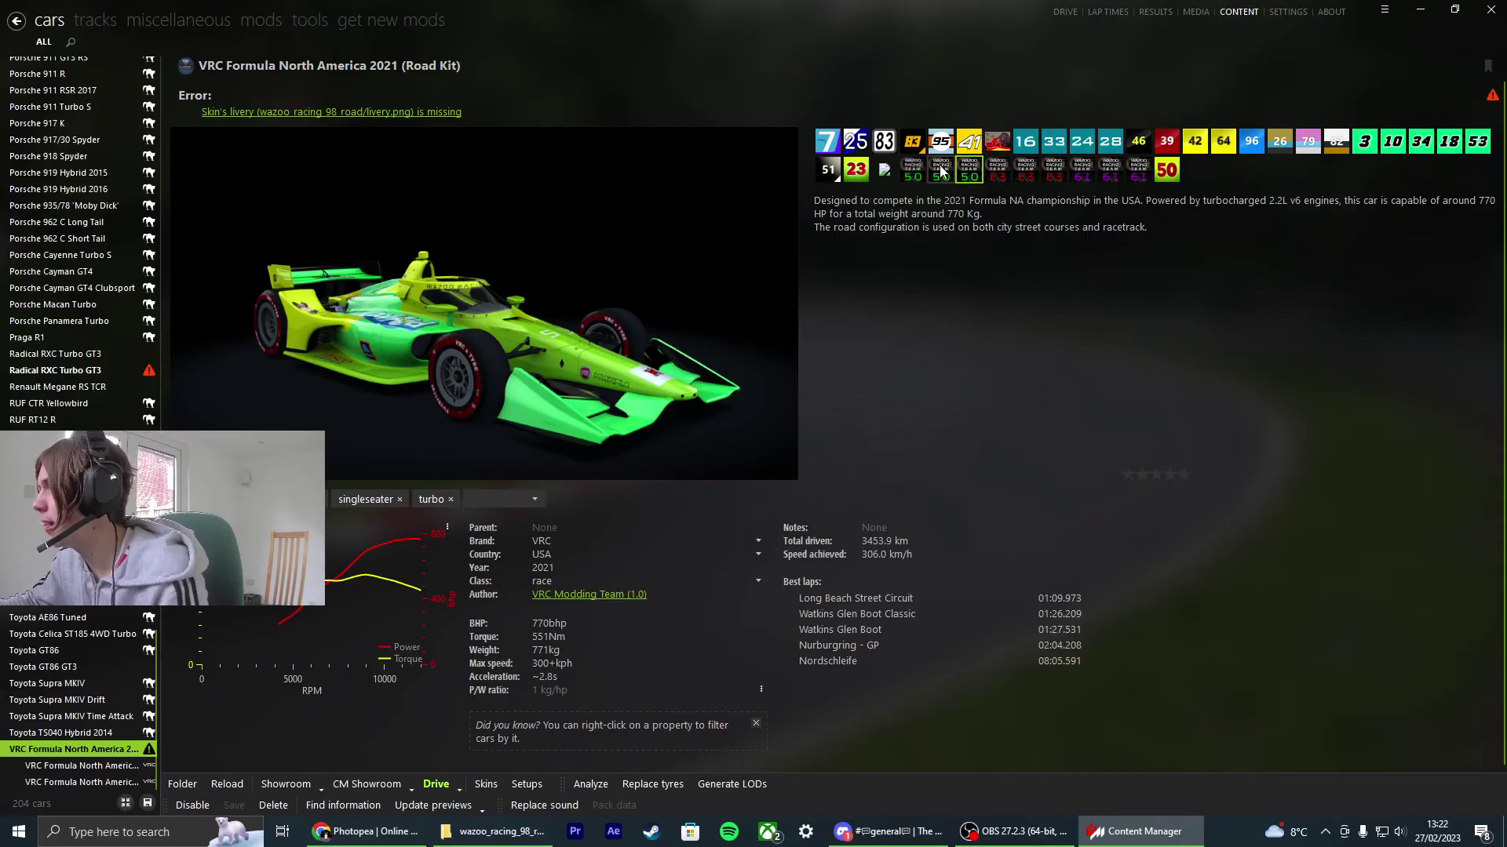
Step: Open the wazoo_racing_dan_oval skin folder and check its 64×64 livery PNG details
left_click(501, 833)
left_click(720, 52)
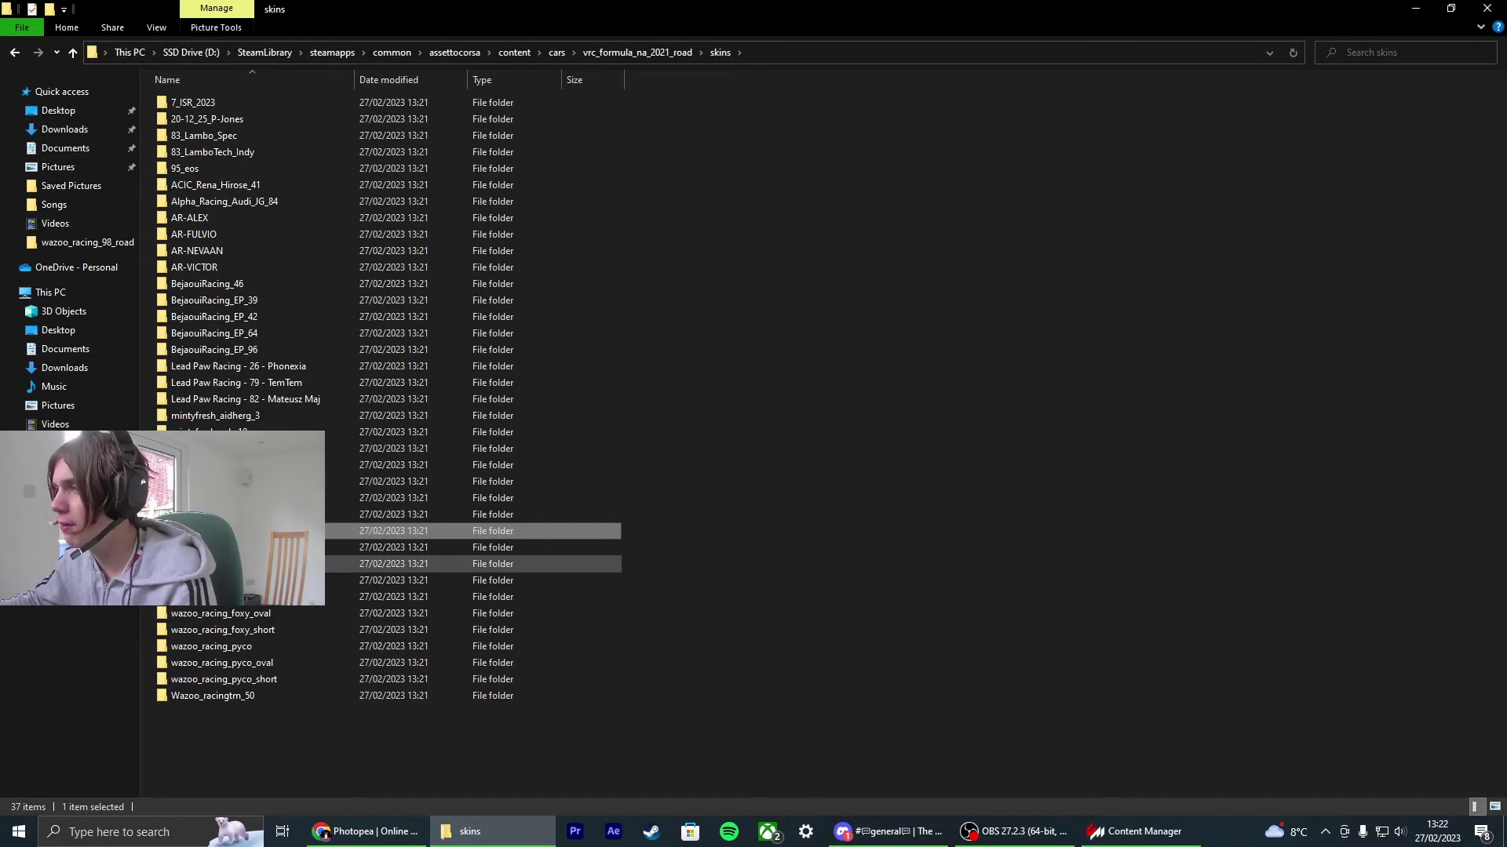
double_click(282, 565)
left_click(224, 145)
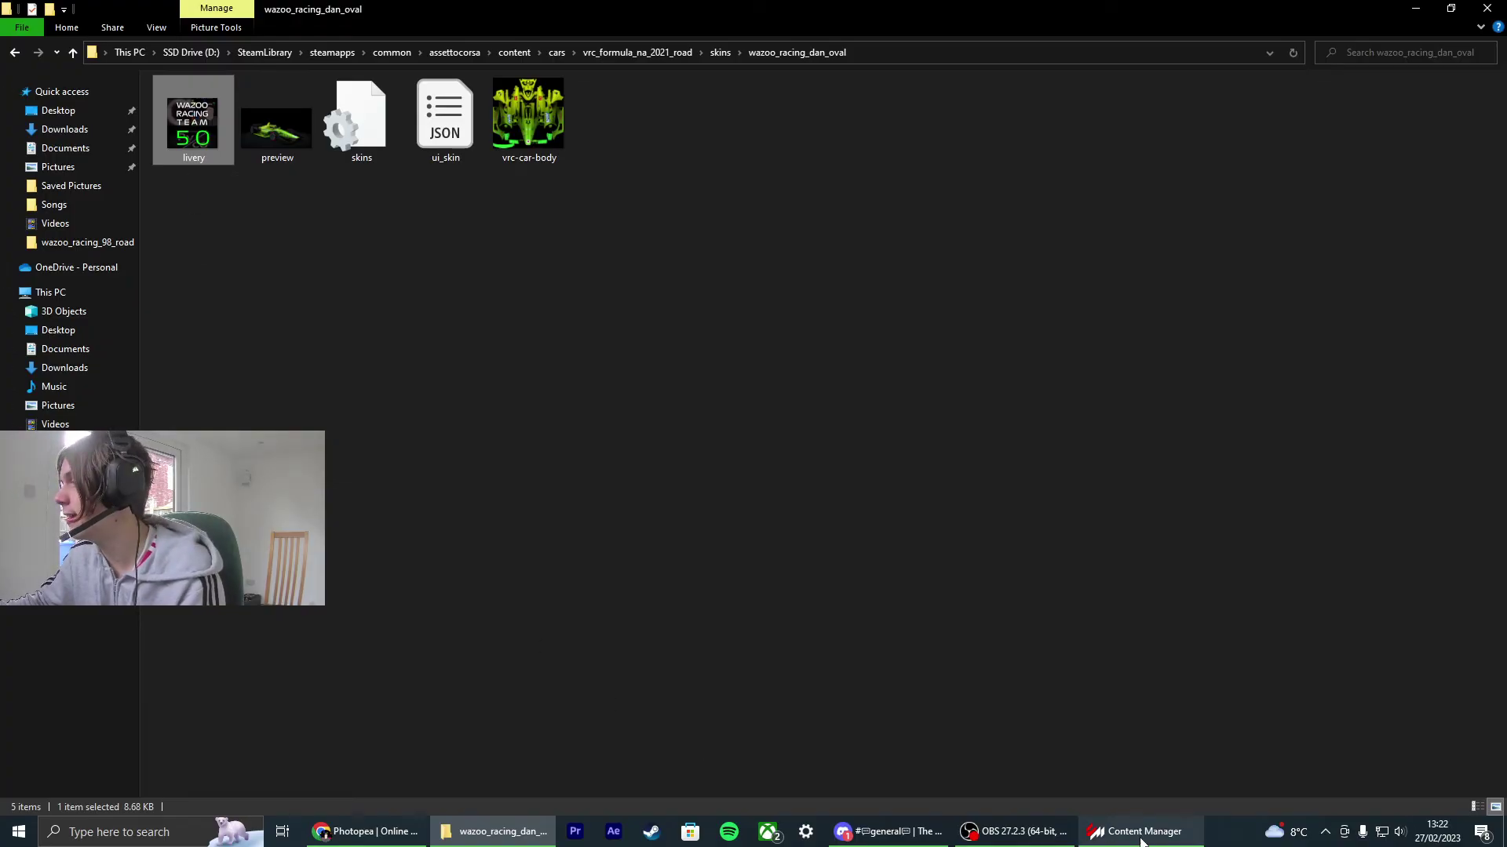
key("alt+Tab")
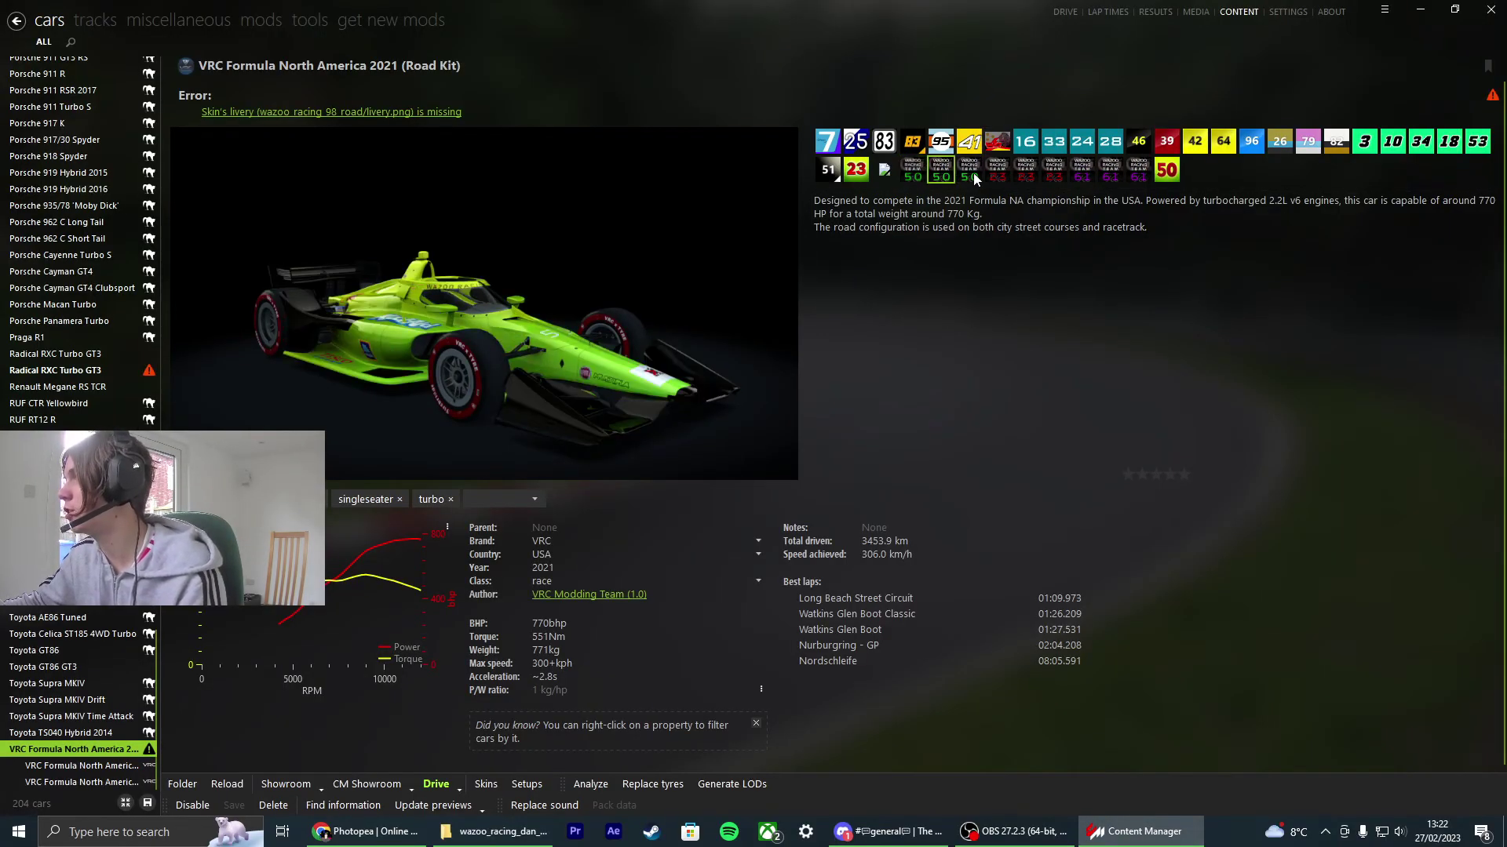
key("alt+Tab")
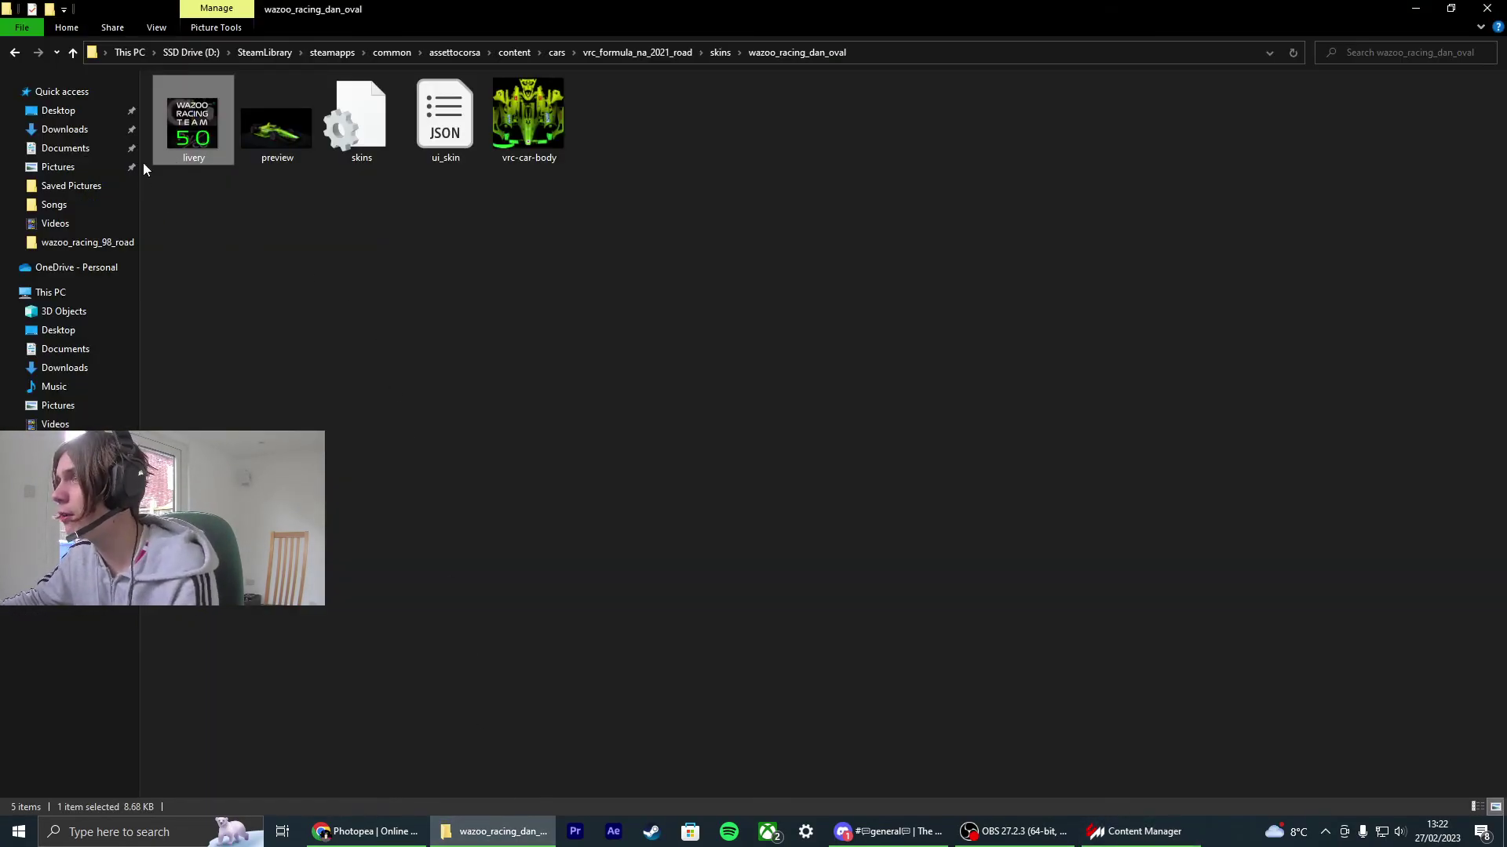